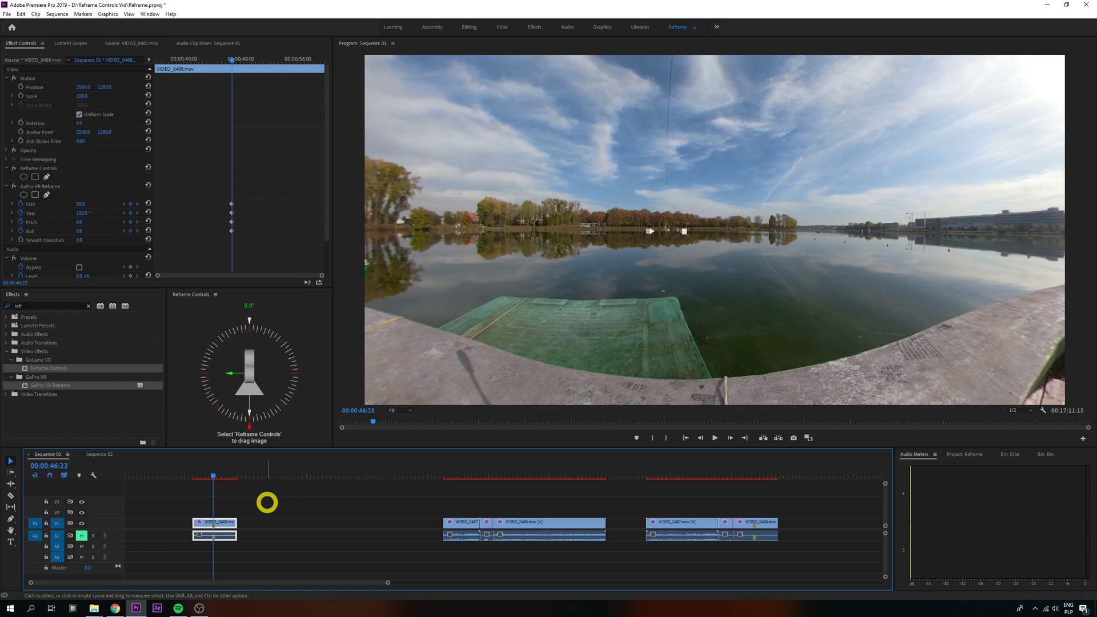
Step: Swing the 360 view freely in the Program Monitor with GoPro VR Reframe selected
left_click(46, 186)
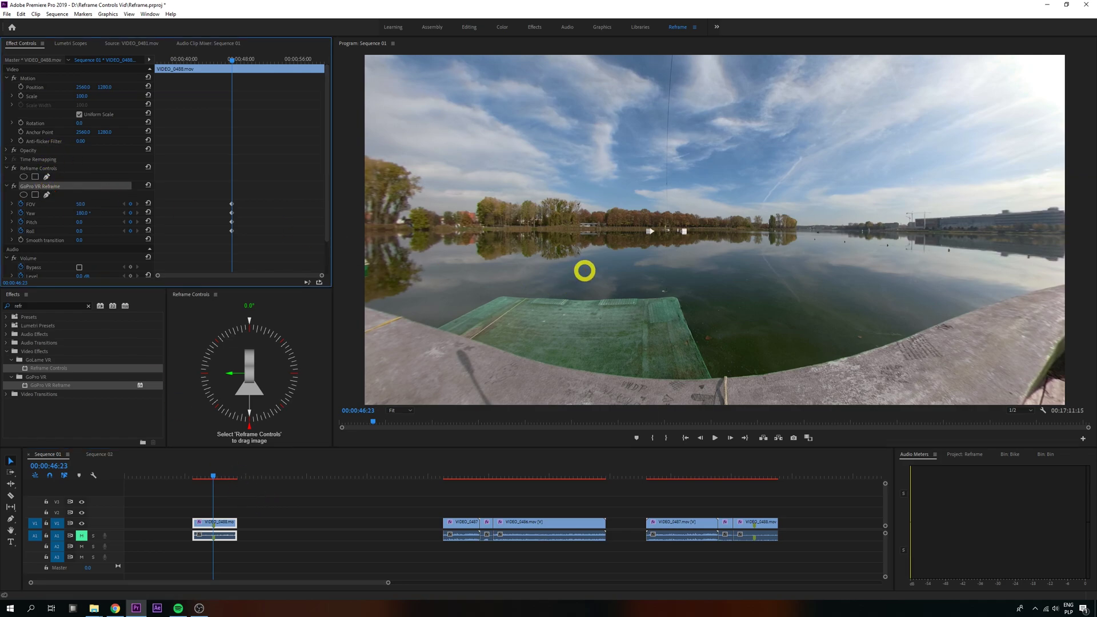
left_click_drag(584, 270, 747, 276)
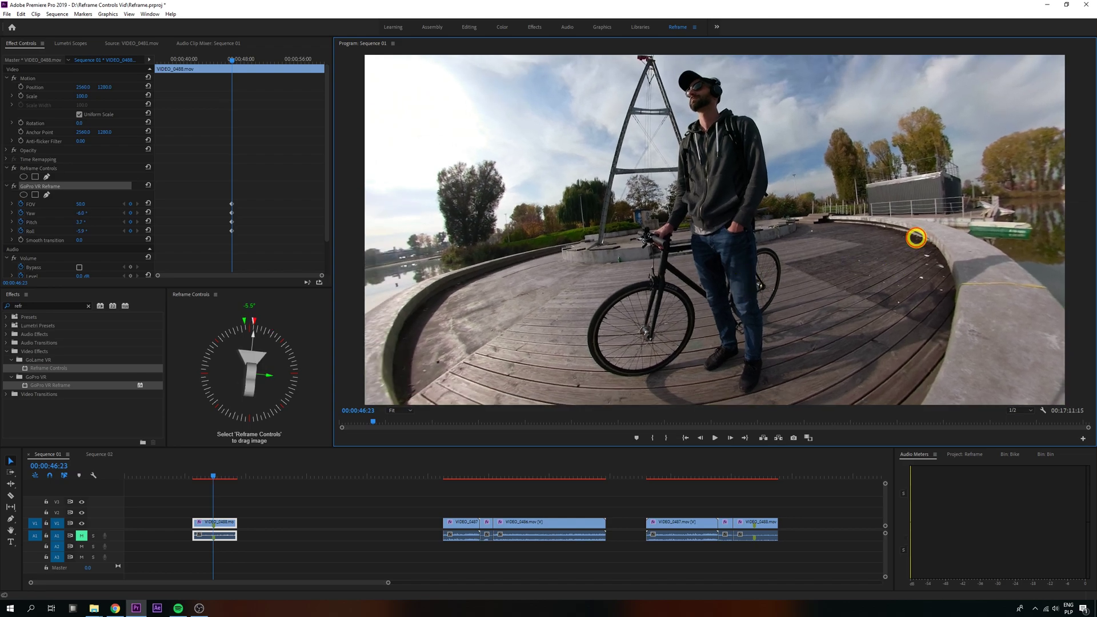
left_click_drag(916, 238, 917, 246)
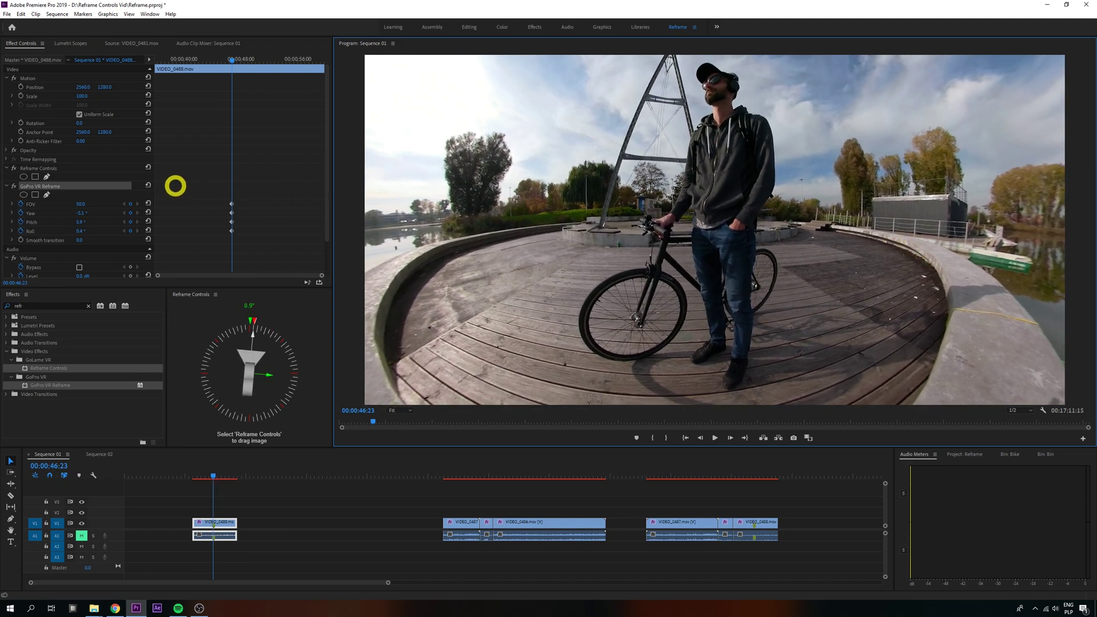
Step: Reset the reframe angles to zero and scrub Yaw to 54°
left_click(147, 185)
left_click(80, 213)
mouse_move(79, 212)
left_mouse_down()
mouse_move(104, 214)
mouse_move(10, 213)
mouse_move(152, 211)
mouse_move(97, 212)
left_mouse_up()
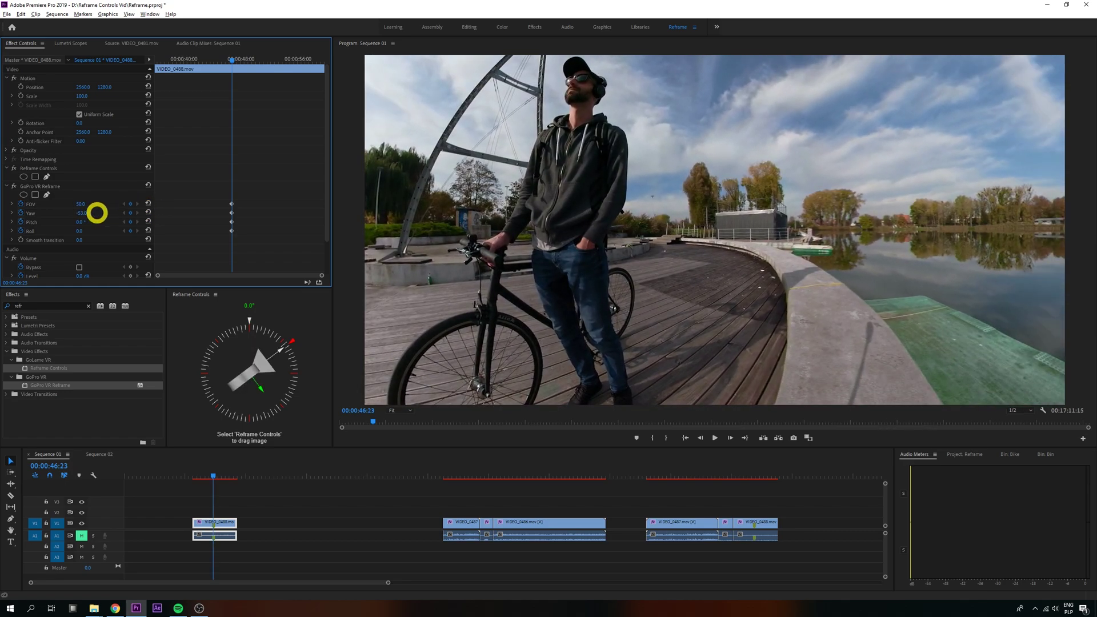
Step: Reset Yaw and Pitch to 0°, then set Yaw to 90°
left_click(148, 212)
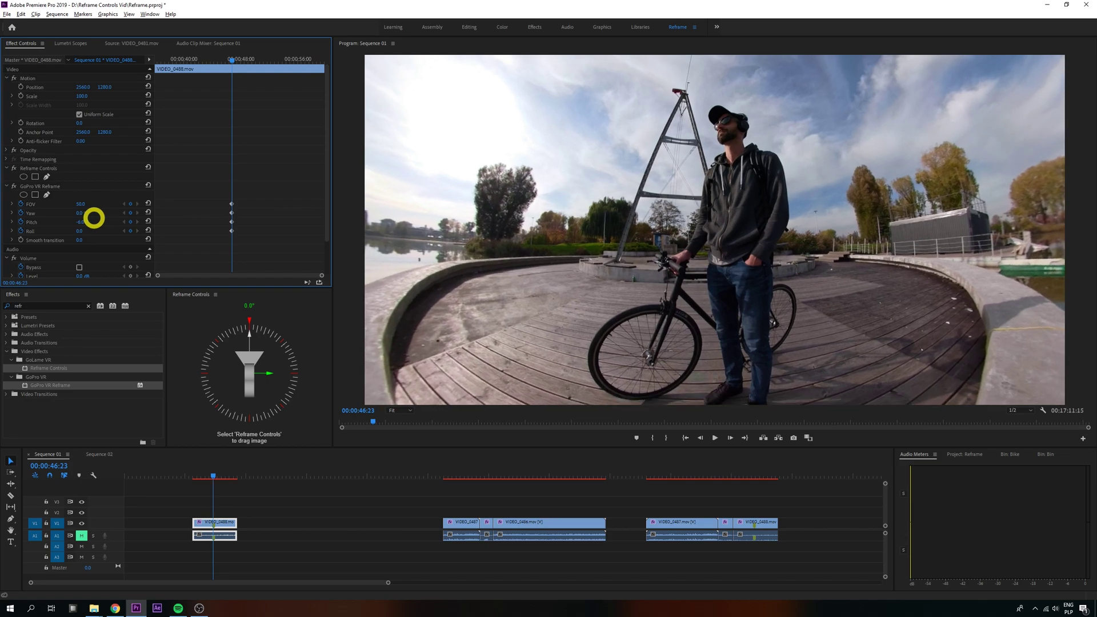
left_click(148, 221)
type("90")
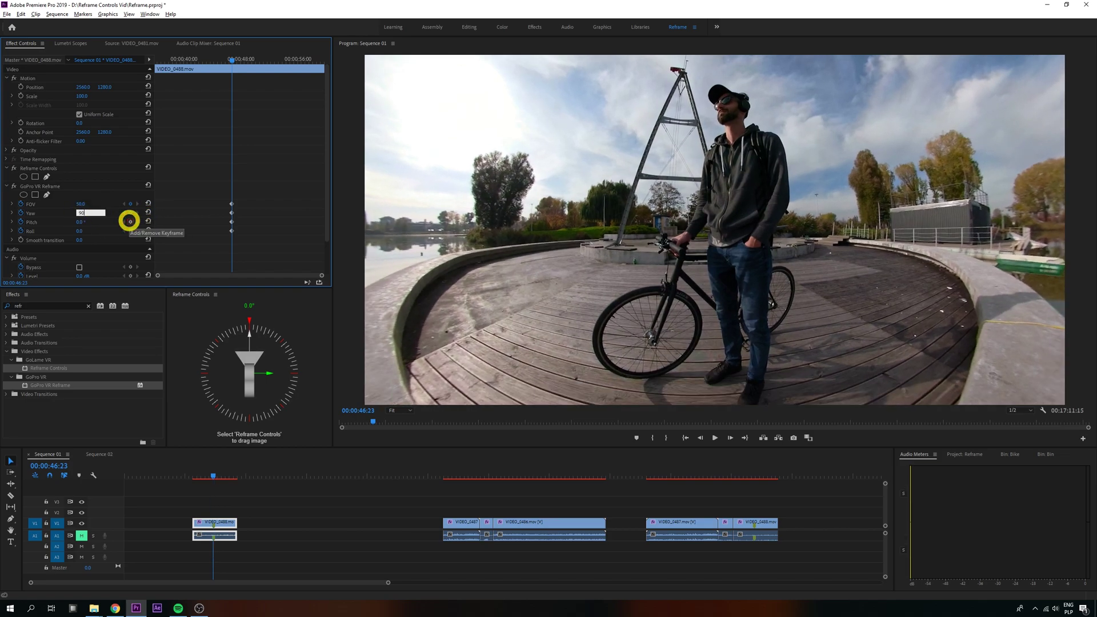
key("Return")
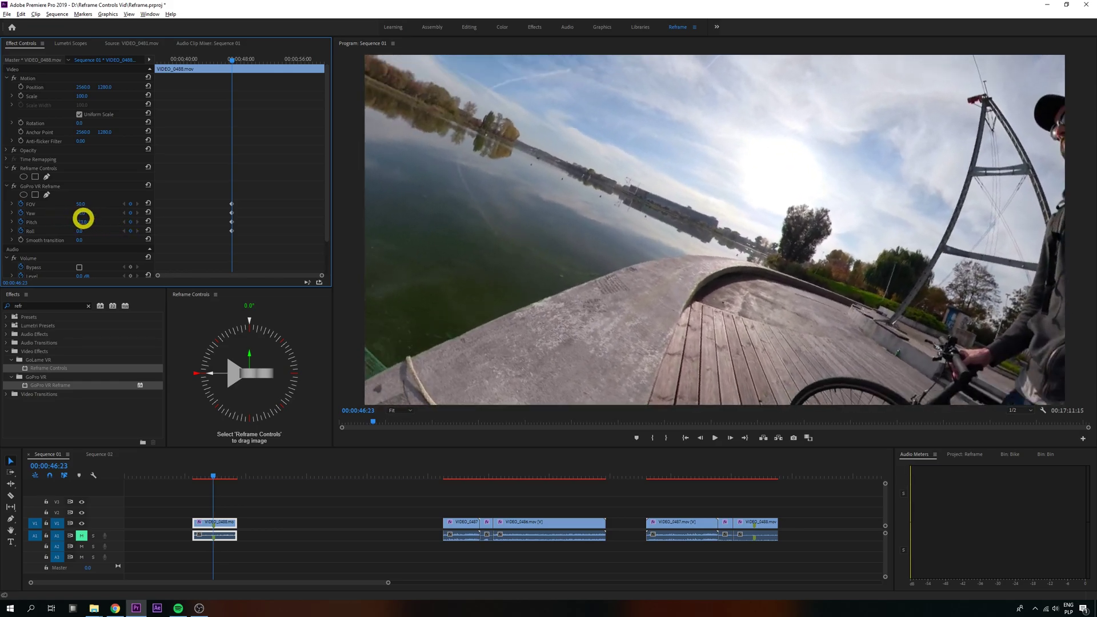
Step: Try Pitch at -22° and reset it, then set Yaw to 45° and scrub Pitch to -44°
left_click_drag(103, 219, 83, 221)
left_click(148, 221)
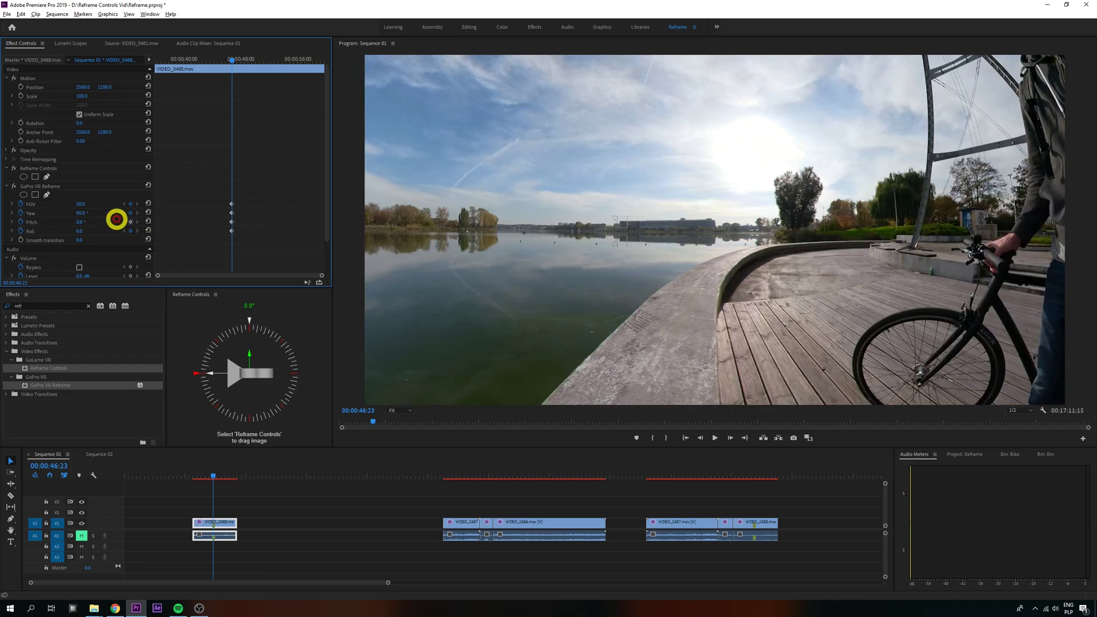
type("45")
key("Return")
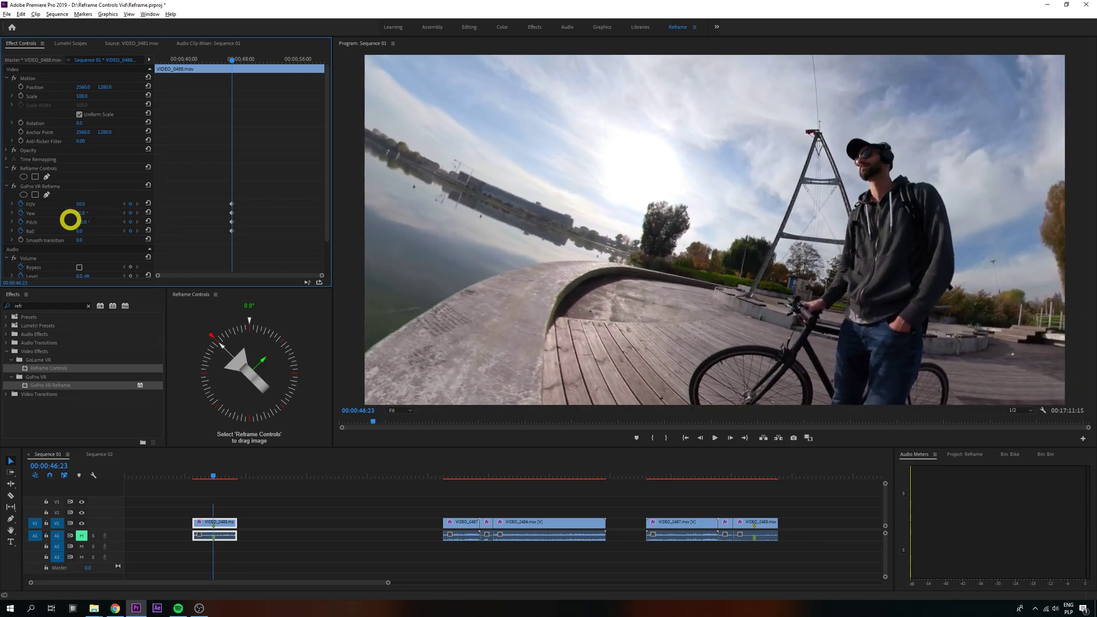
left_click_drag(49, 218, 90, 223)
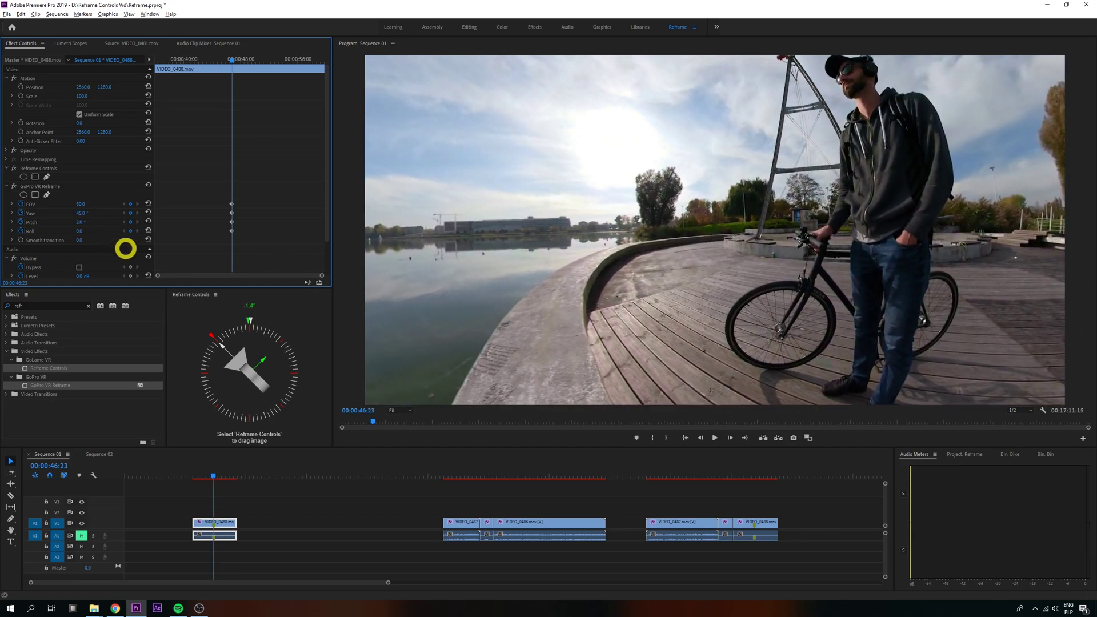
Step: Reset Pitch and all reframe angles, set Pitch to 45°, and adjust Yaw from 39 to 44
left_click(148, 221)
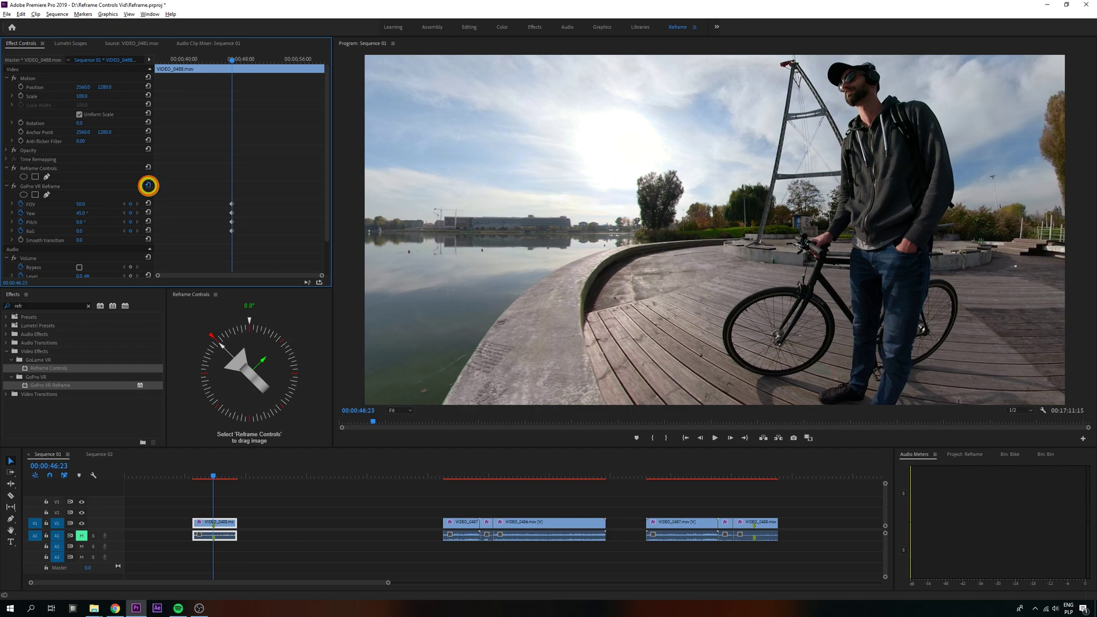
left_click(148, 185)
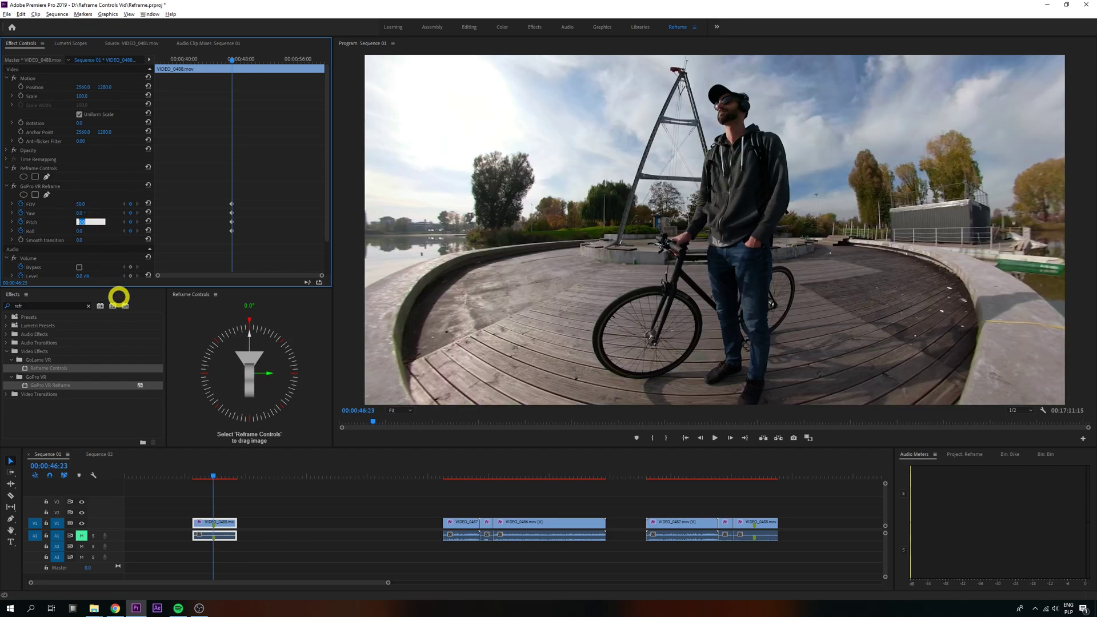
type("45")
key("Return")
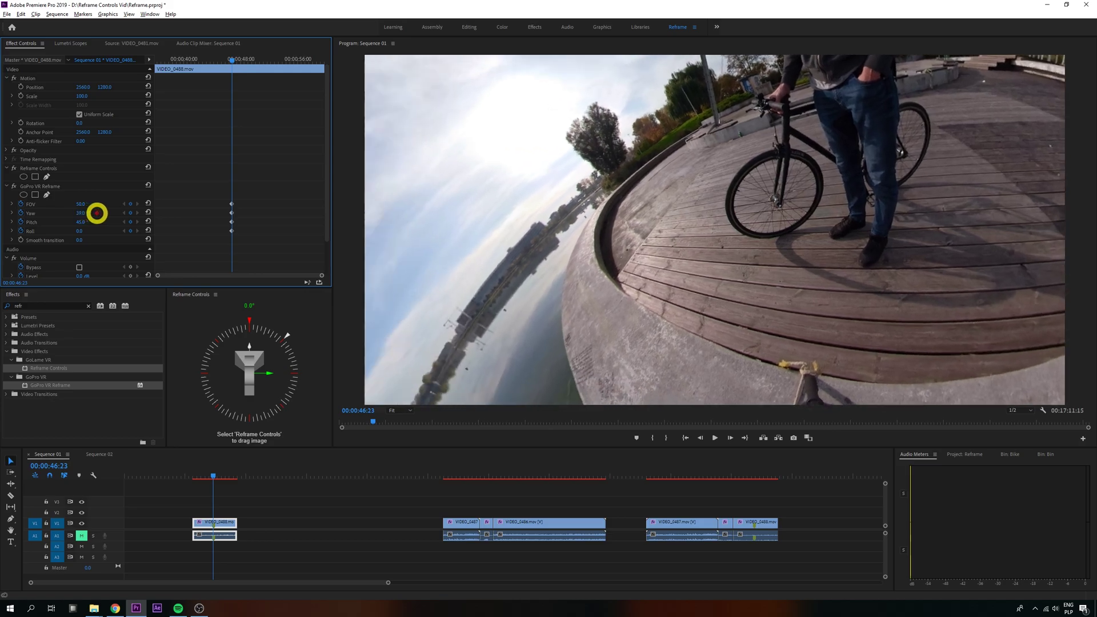
mouse_move(96, 213)
left_mouse_down()
mouse_move(32, 216)
mouse_move(77, 219)
left_mouse_up()
Step: Rotate the 360 view directly on the picture with GoPro VR Reframe selected
left_click_drag(654, 213, 715, 244)
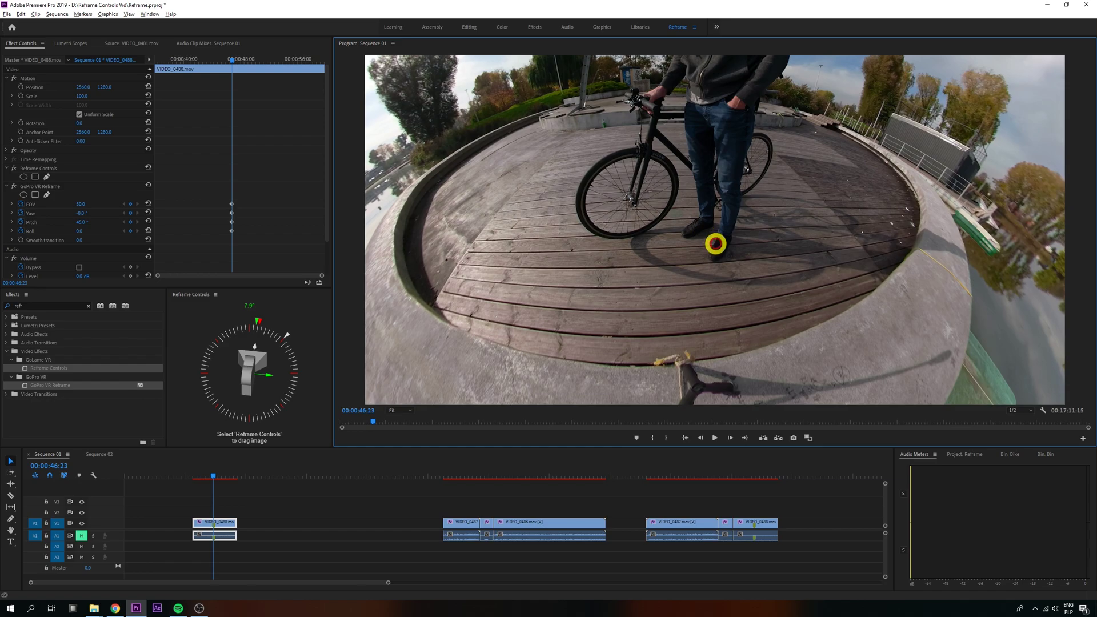
left_click(71, 186)
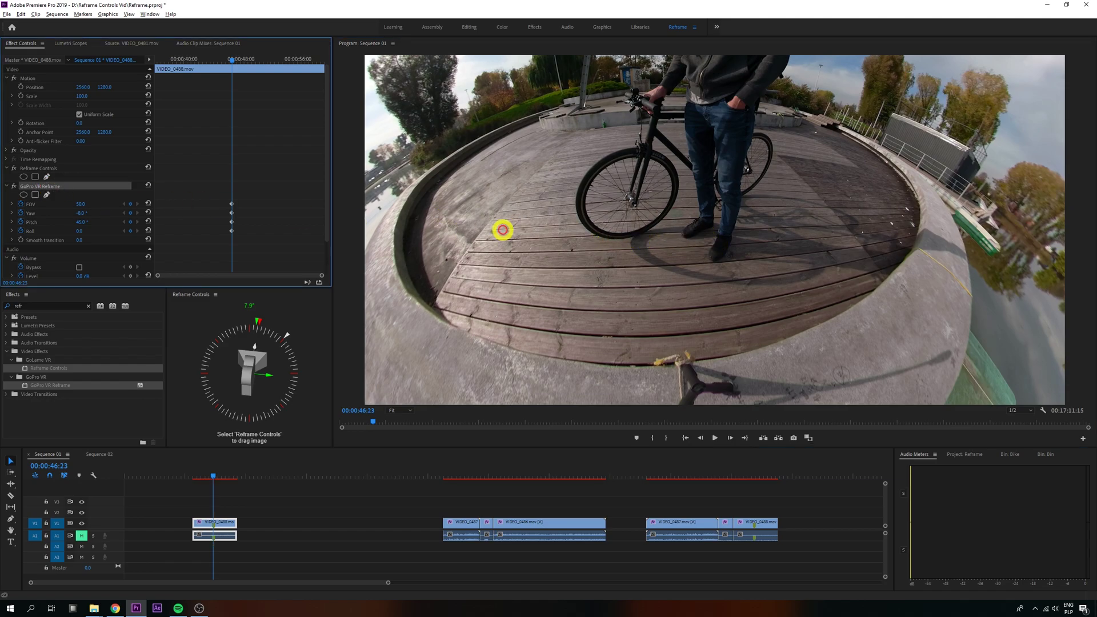
left_click_drag(502, 228, 745, 232)
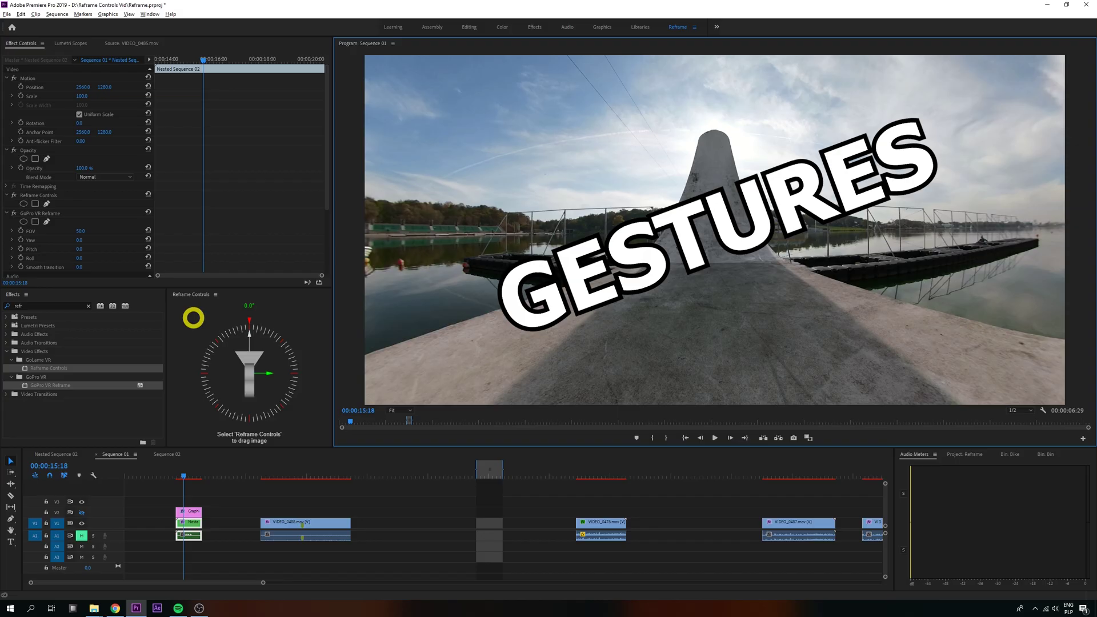
Step: Reframe the pier clip on the picture through Reframe Controls, then reset its angles to level
left_click(89, 195)
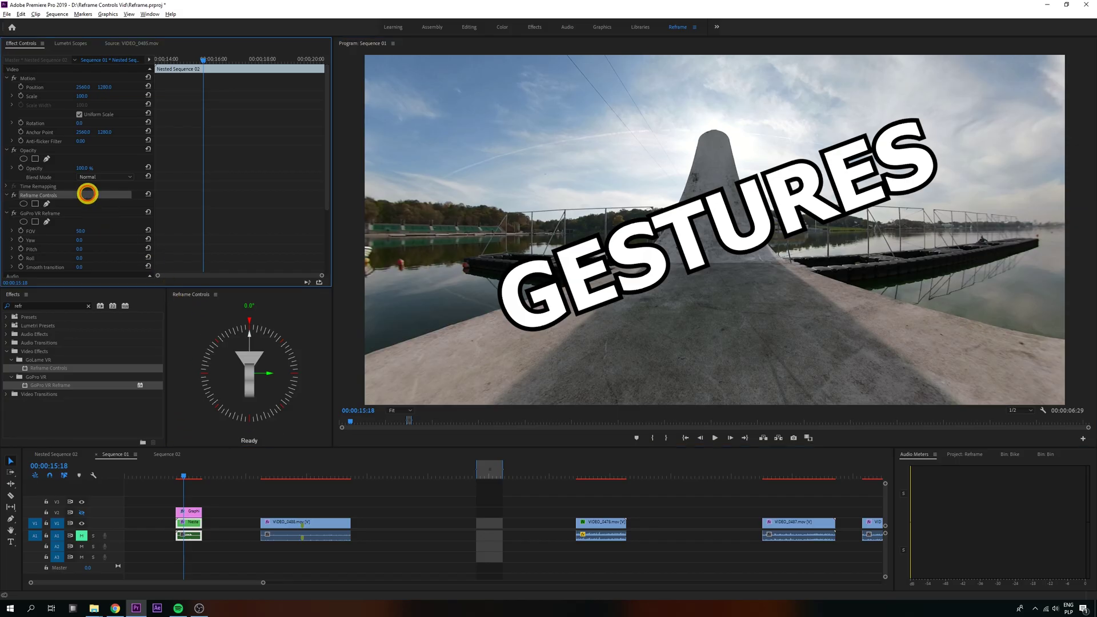
left_click(86, 212)
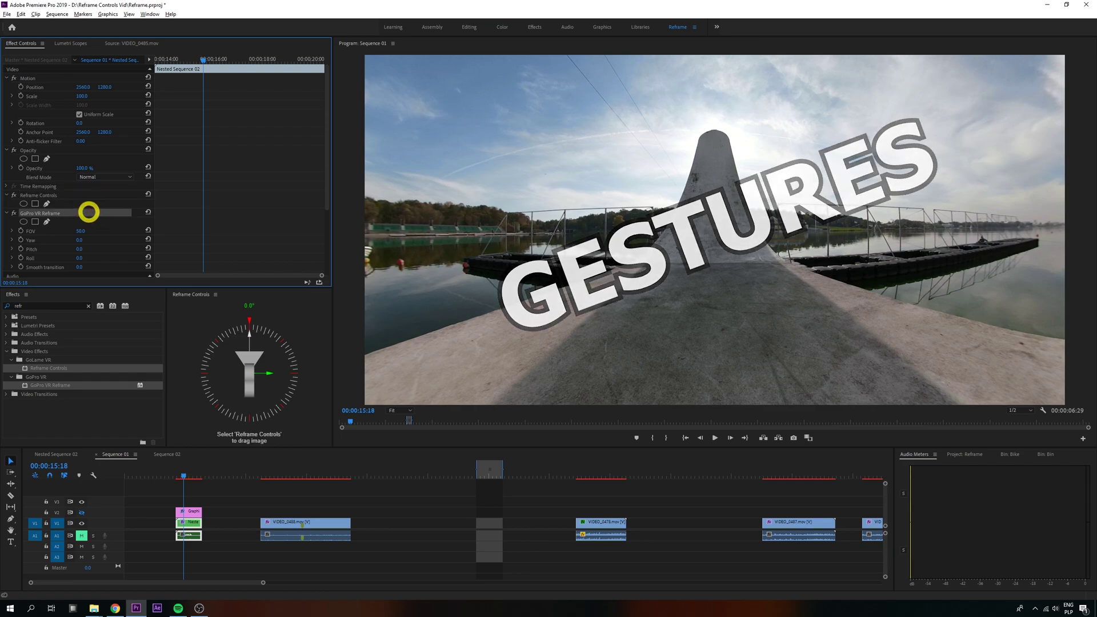
left_click(89, 195)
left_click_drag(805, 191, 678, 166)
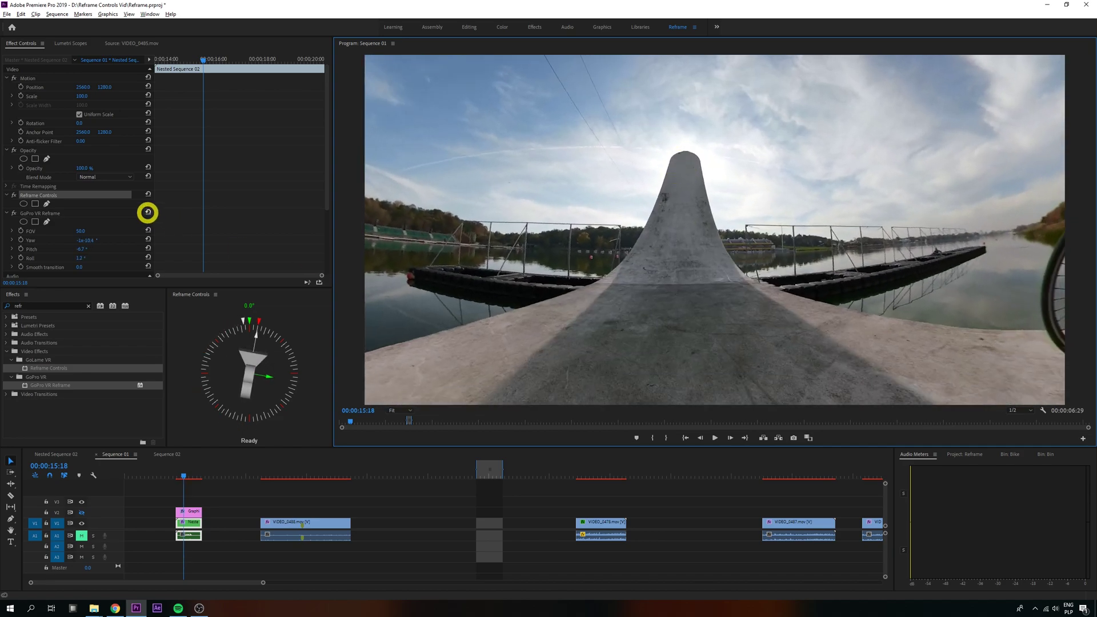
left_click(147, 211)
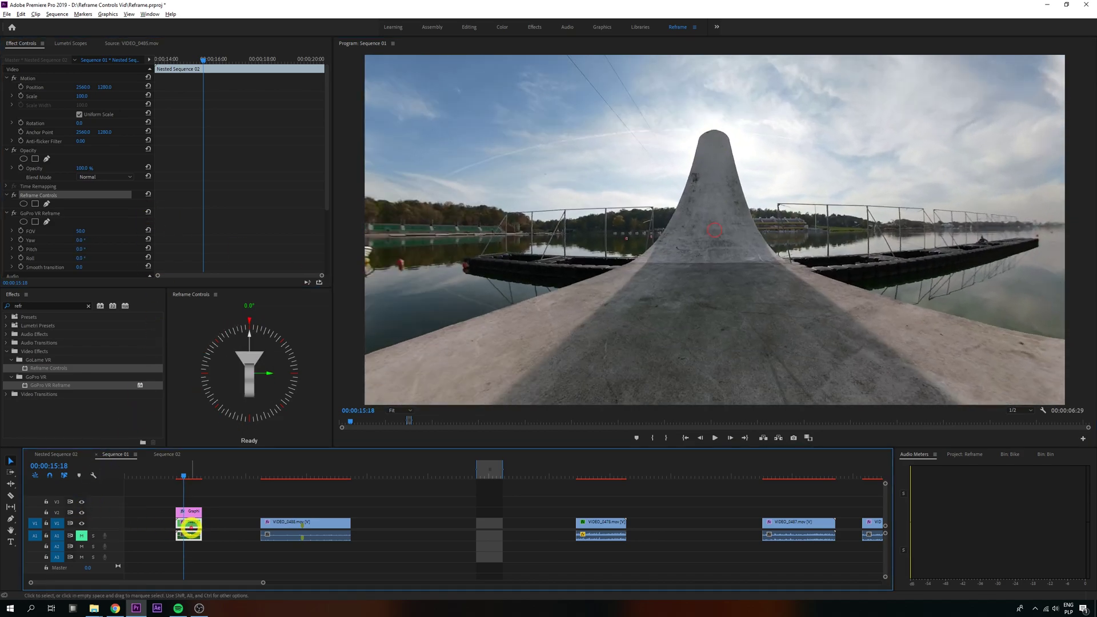
Step: Open Nested Sequence 02 to view the source frame, then return to Sequence 01
double_click(188, 522)
left_click(117, 454)
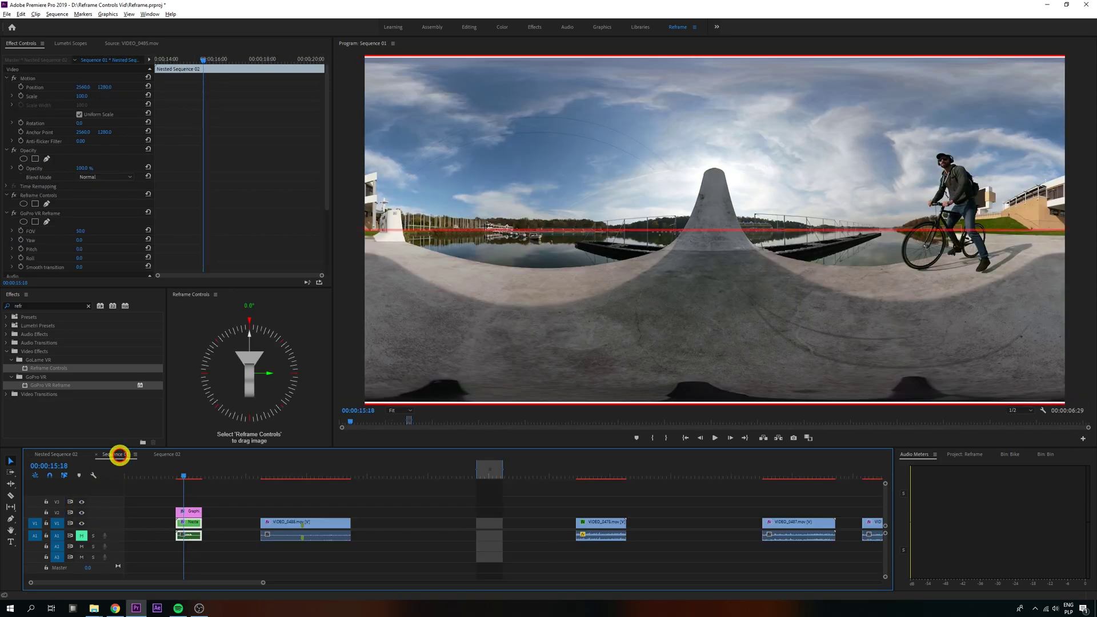
Step: Rotate, tilt and roll the pier clip's view with constrained drags until the cyclist is framed
left_click(74, 193)
left_click_drag(685, 237, 684, 297)
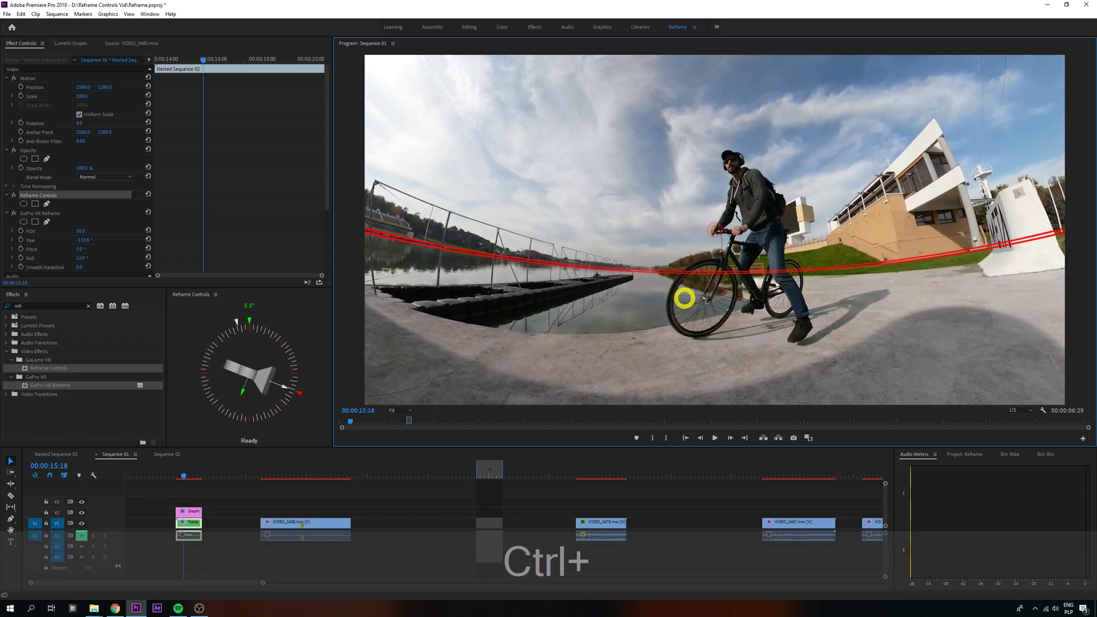
left_click_drag(600, 134, 600, 389)
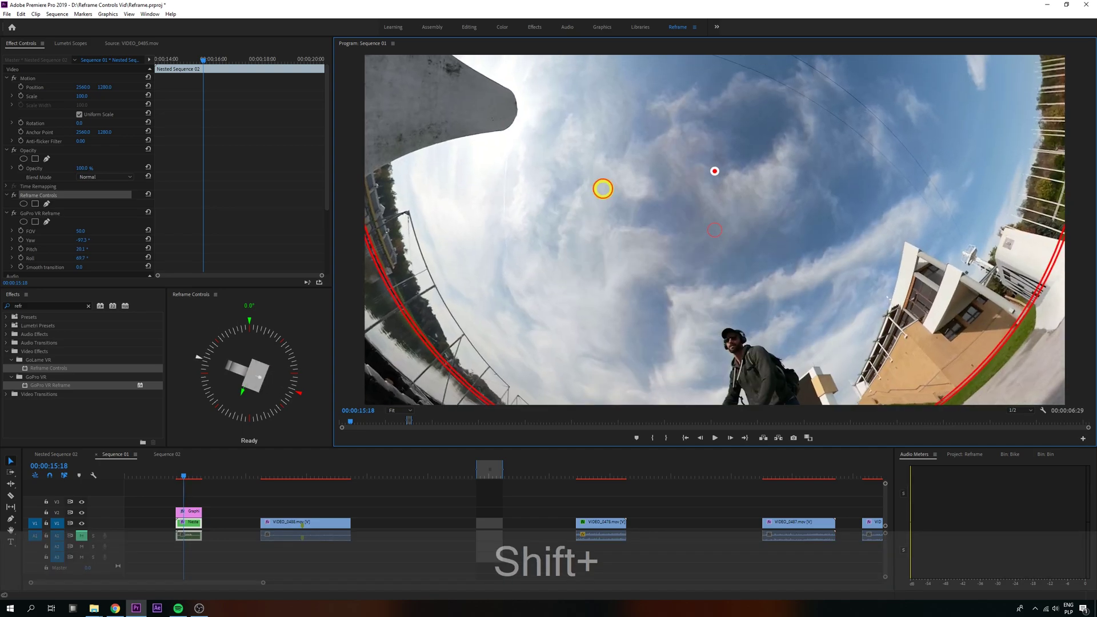
left_click_drag(603, 189, 618, 144)
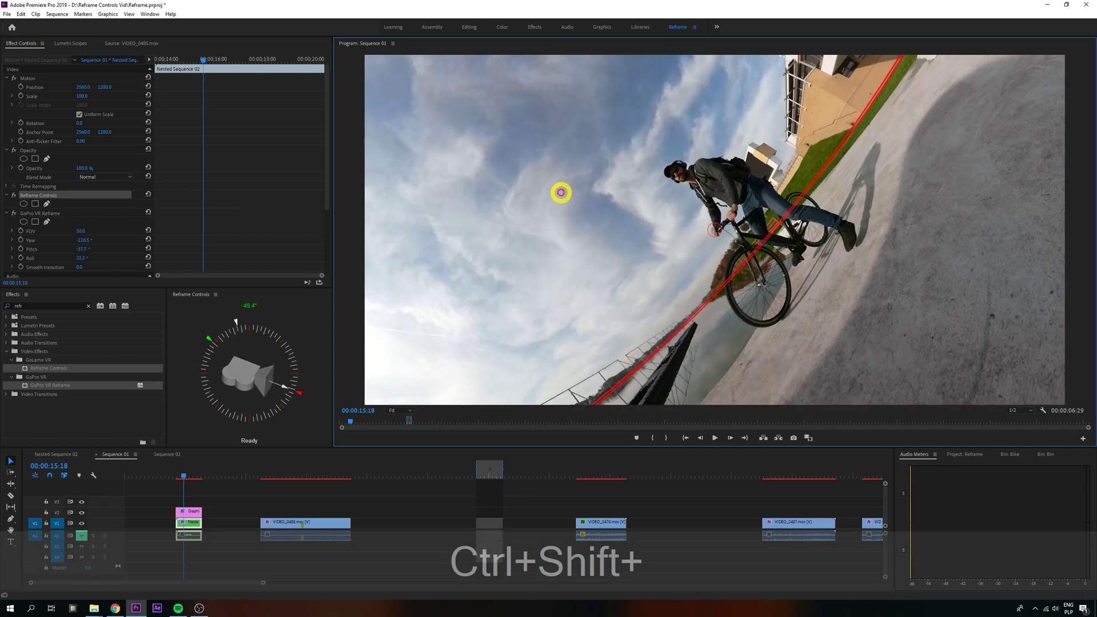
left_click_drag(560, 193, 560, 189)
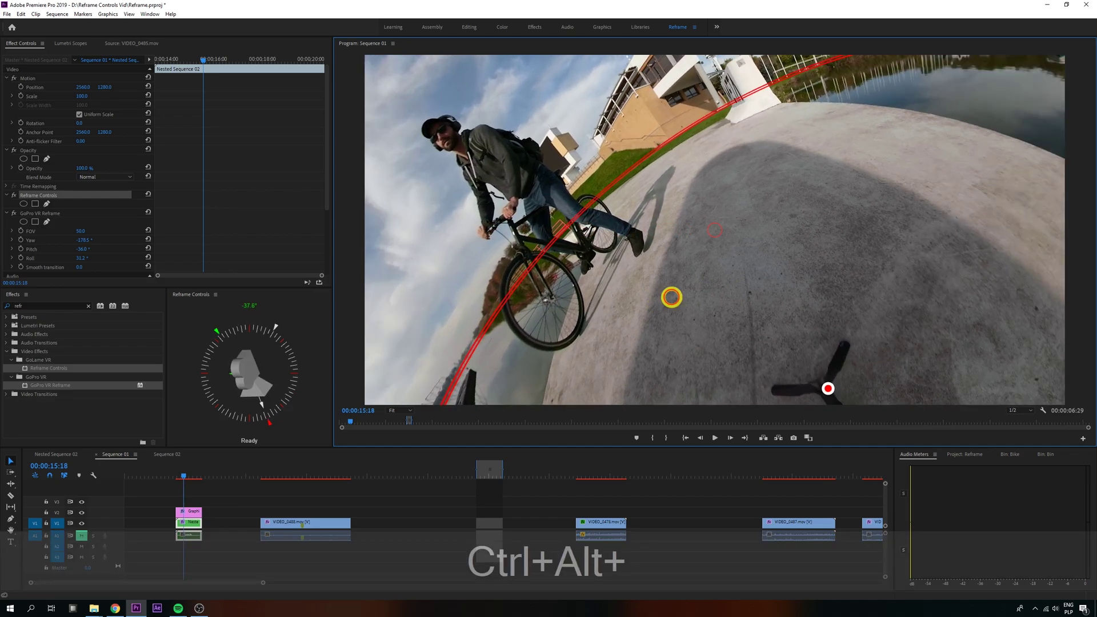
left_click_drag(671, 296, 605, 282)
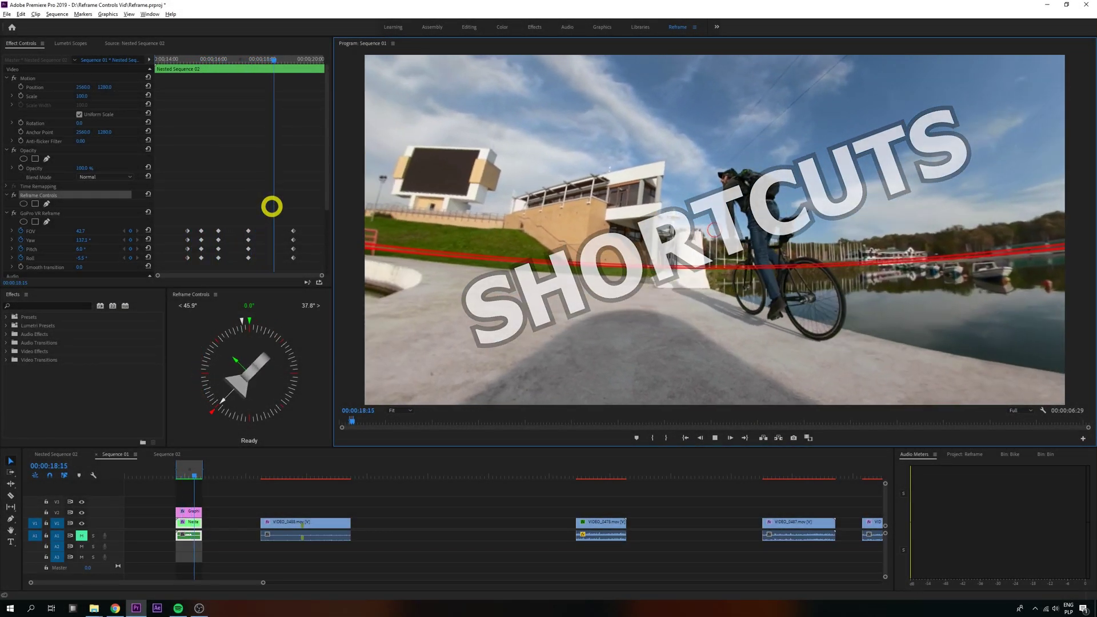
Step: Stop playback, step through the reframe keyframes, reset the view and delete the keyframe at 17:13
key("space")
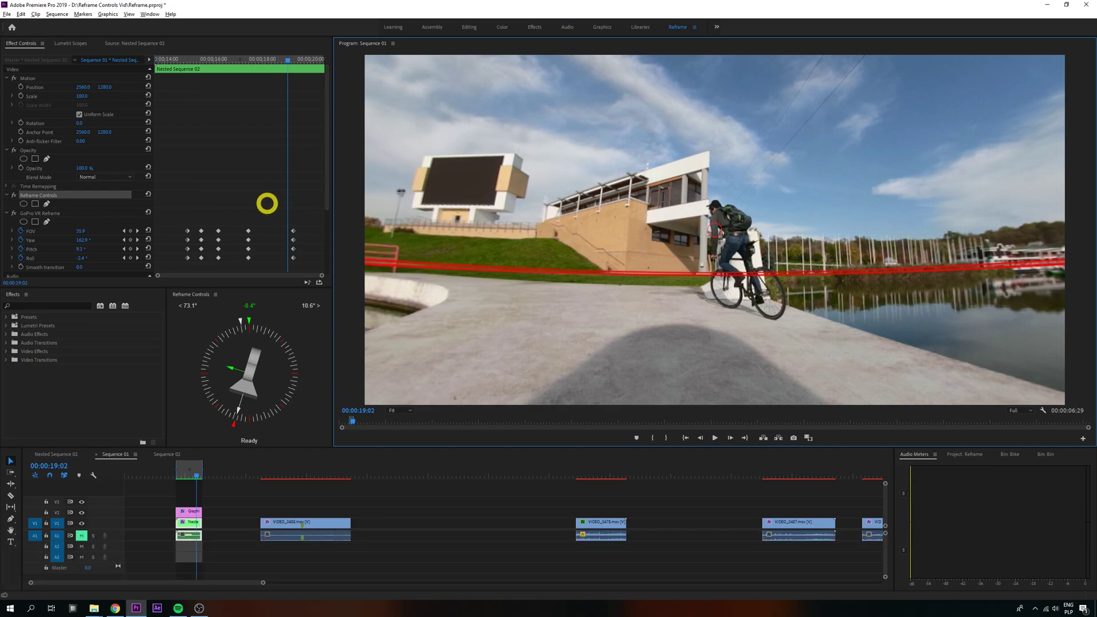
key("a")
key("a")
key("a")
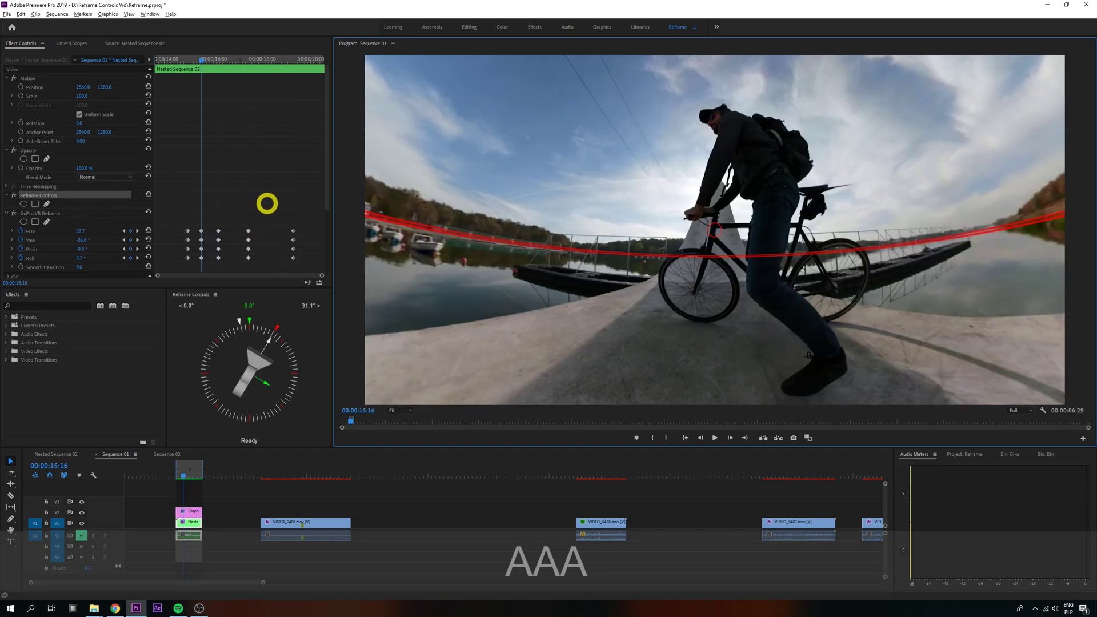
key("d")
key("d")
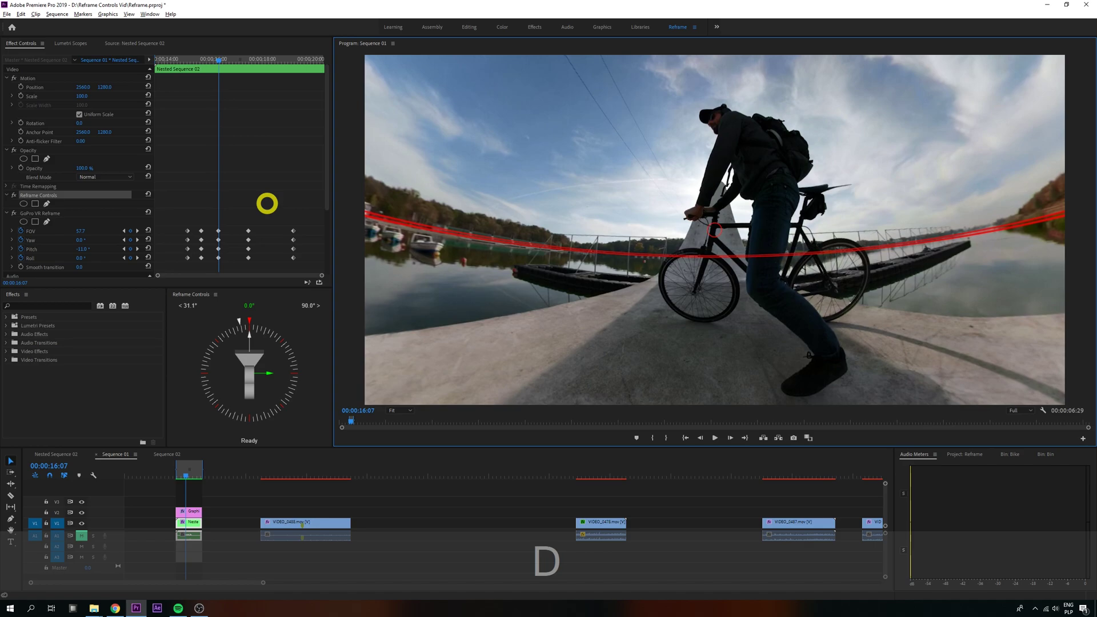
key("w")
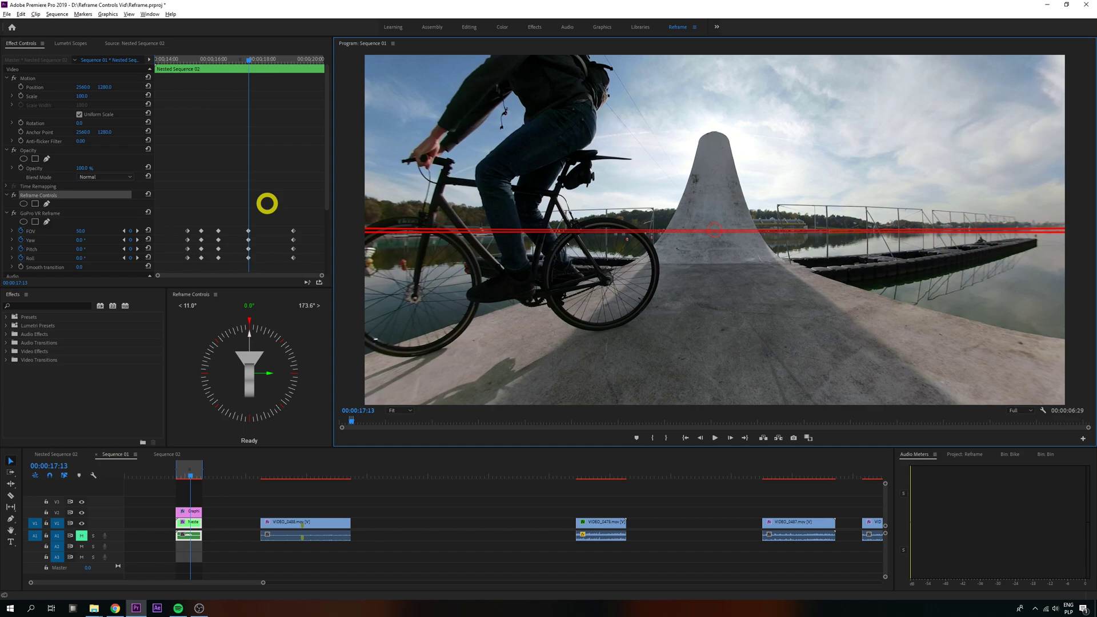
key("x")
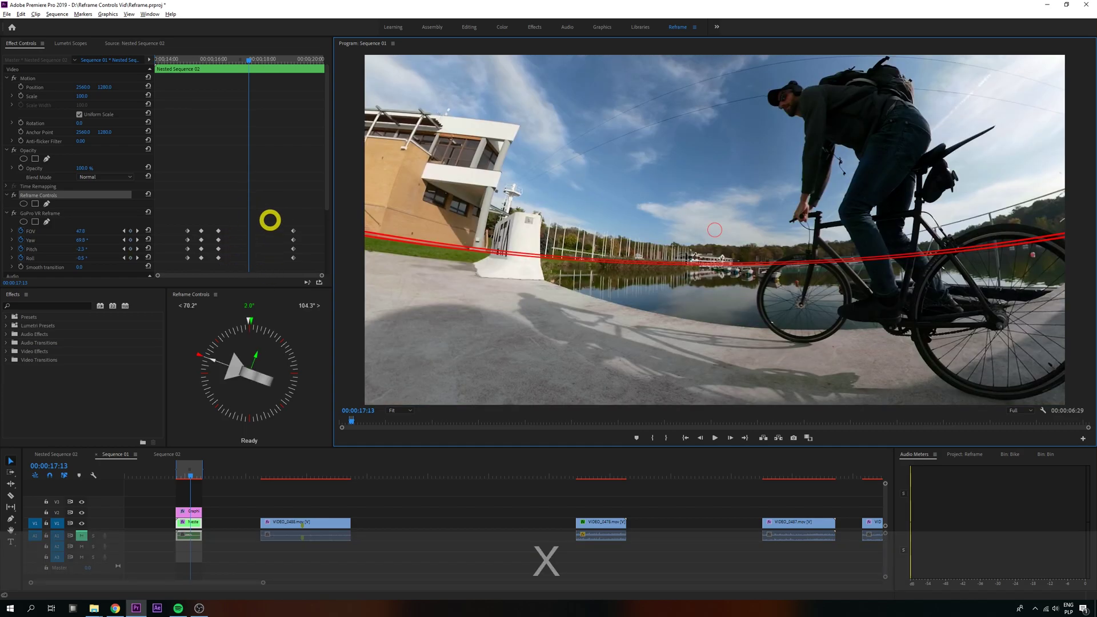
Step: Jump back to 16:07, add a keyframe at 16:20 during playback, then step back to 16:25
key("a")
key("c")
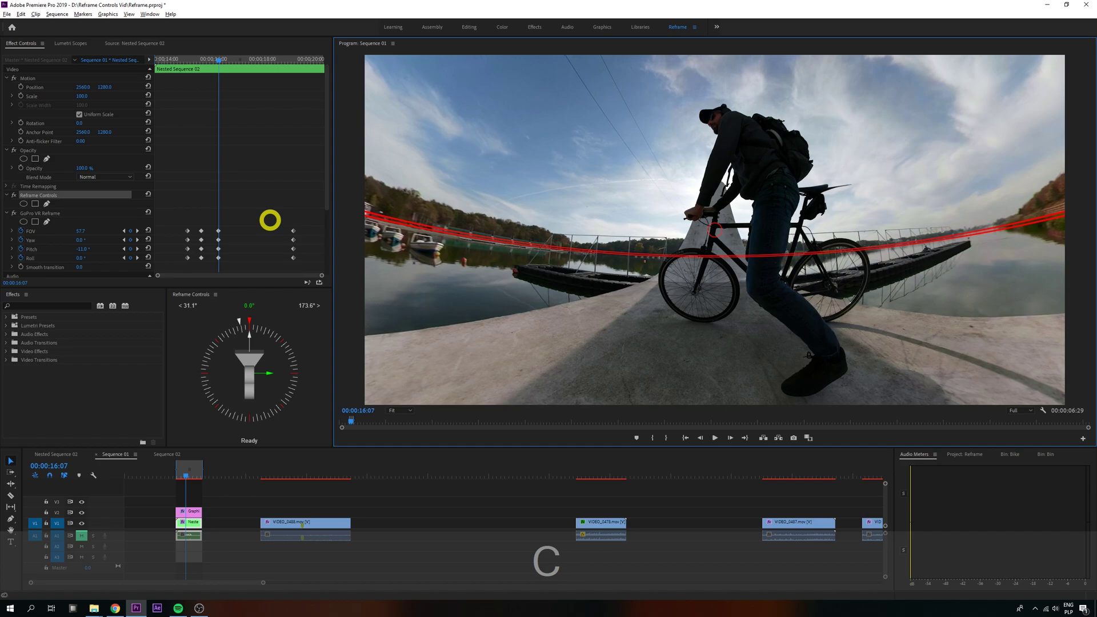
key("v")
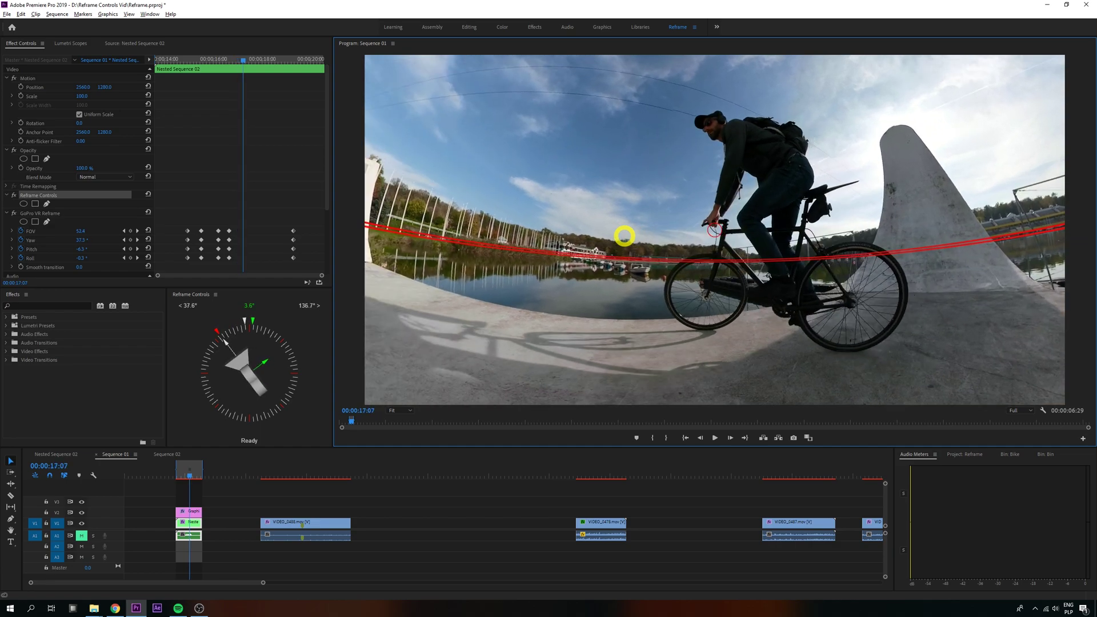
key("Left")
key("Left")
key("shift+Left")
key("shift+Left")
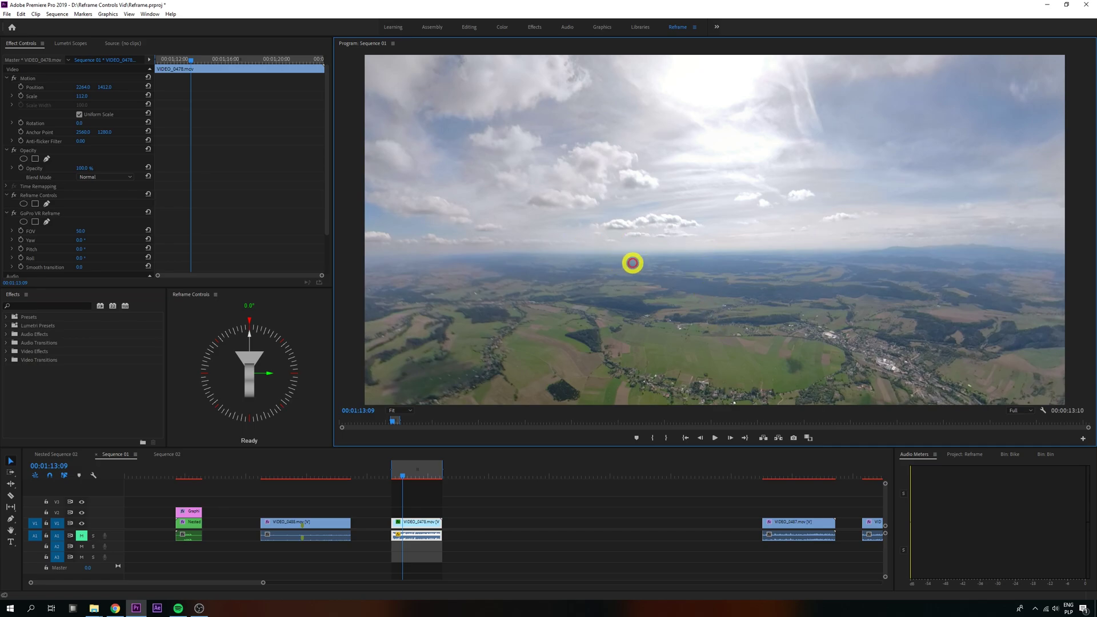
Step: Turn VIDEO_0478's view onto the pilot via Reframe Controls, about Yaw 153° and Pitch -18°
left_click(88, 194)
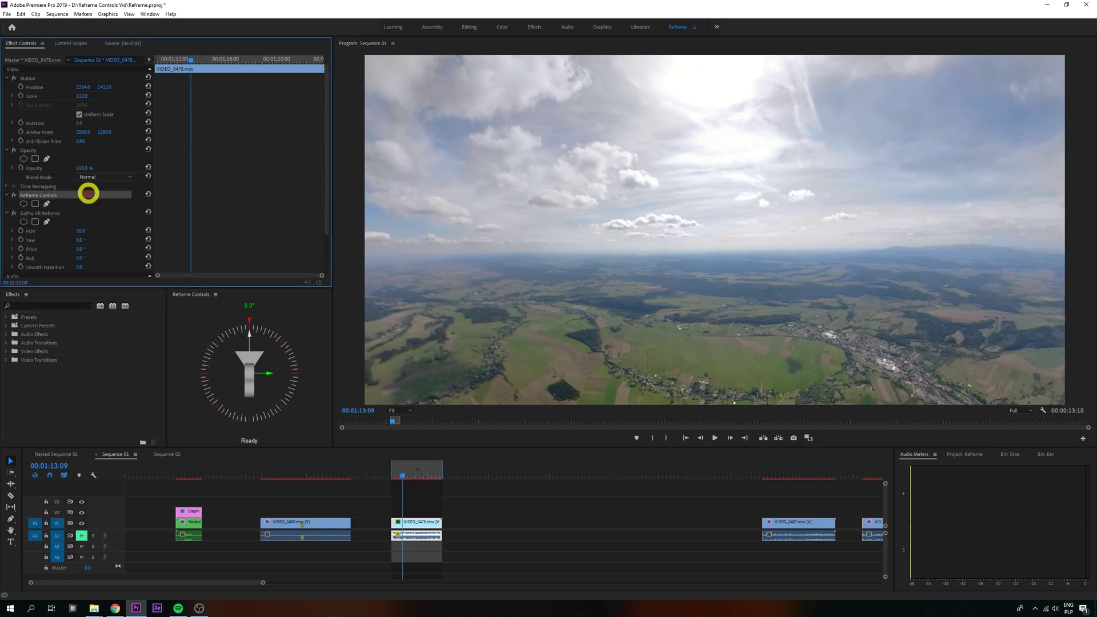
left_click_drag(617, 252, 675, 210)
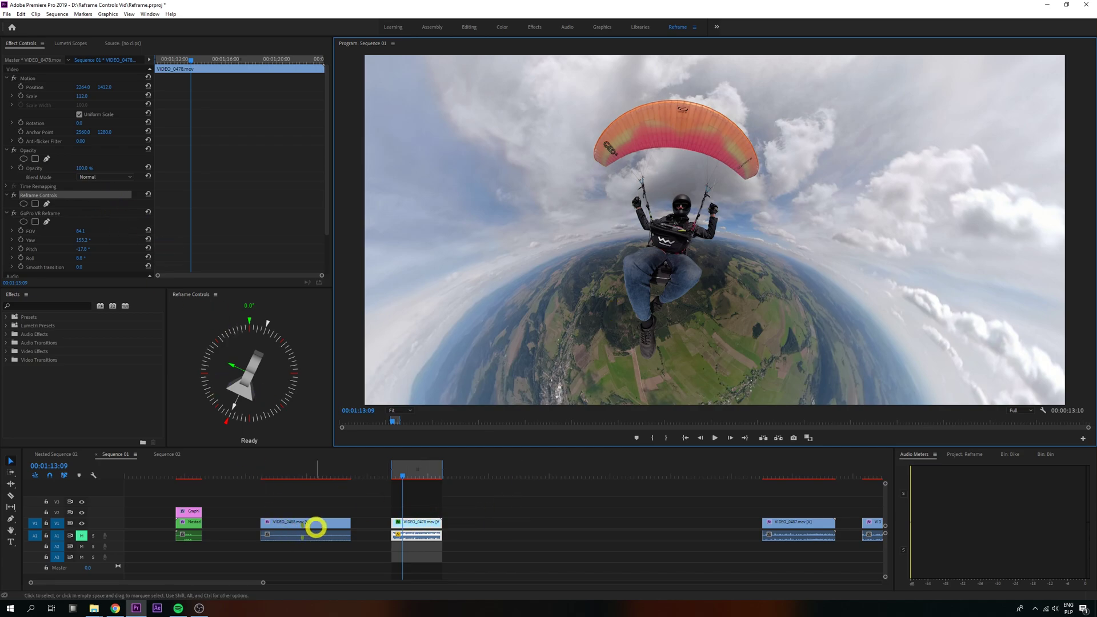
Step: Reselect VIDEO_0478 and tilt its view slightly around the pilot using Reframe Controls
left_click(316, 524)
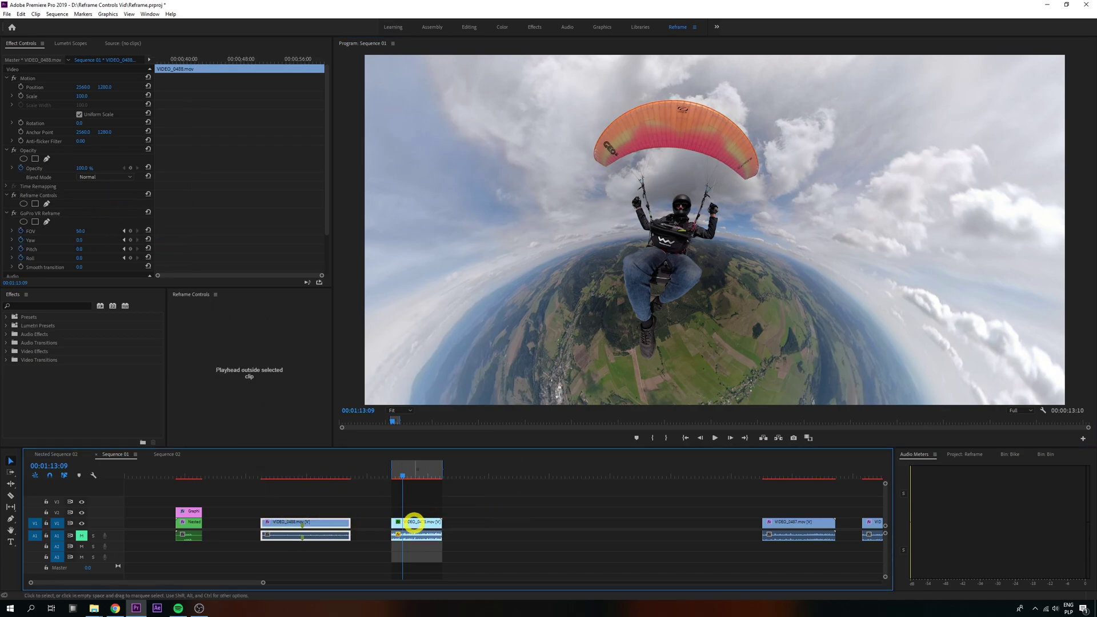
left_click(414, 523)
left_click(625, 256)
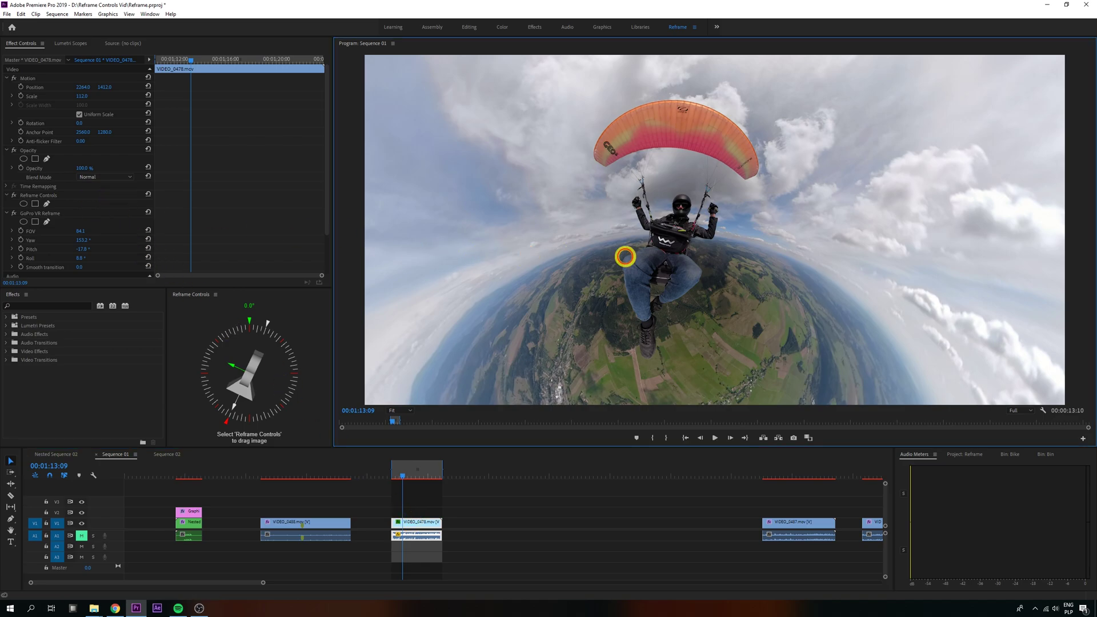
left_click(153, 196)
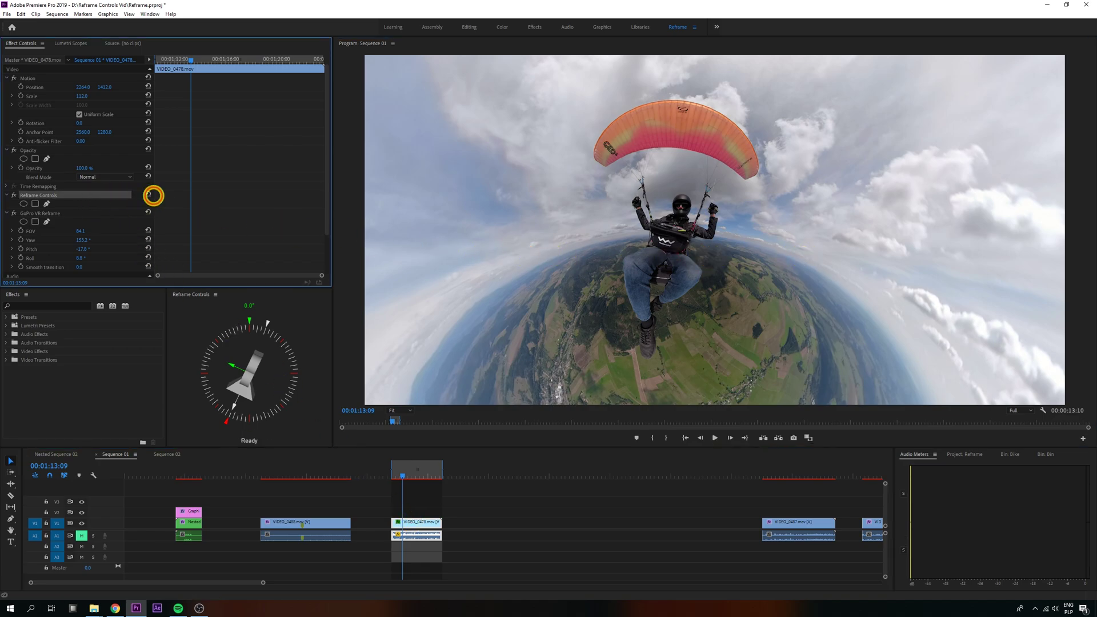
left_click_drag(654, 254, 593, 238)
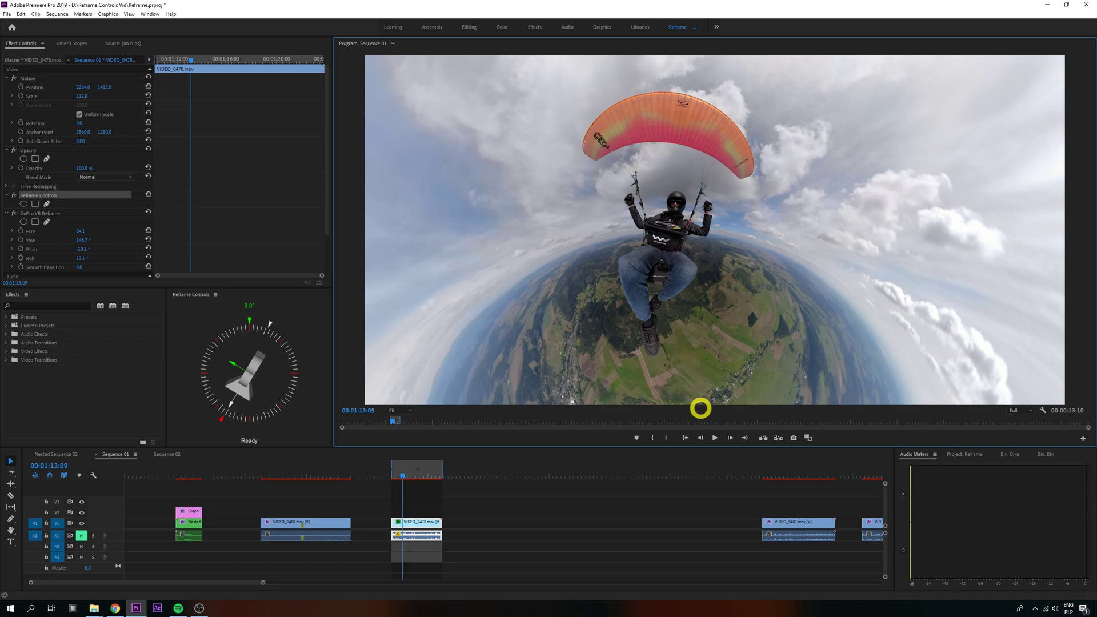
Step: Play the paragliding clip, then level the VIDEO_0471 snow clip into a normal horizon view
left_click(714, 438)
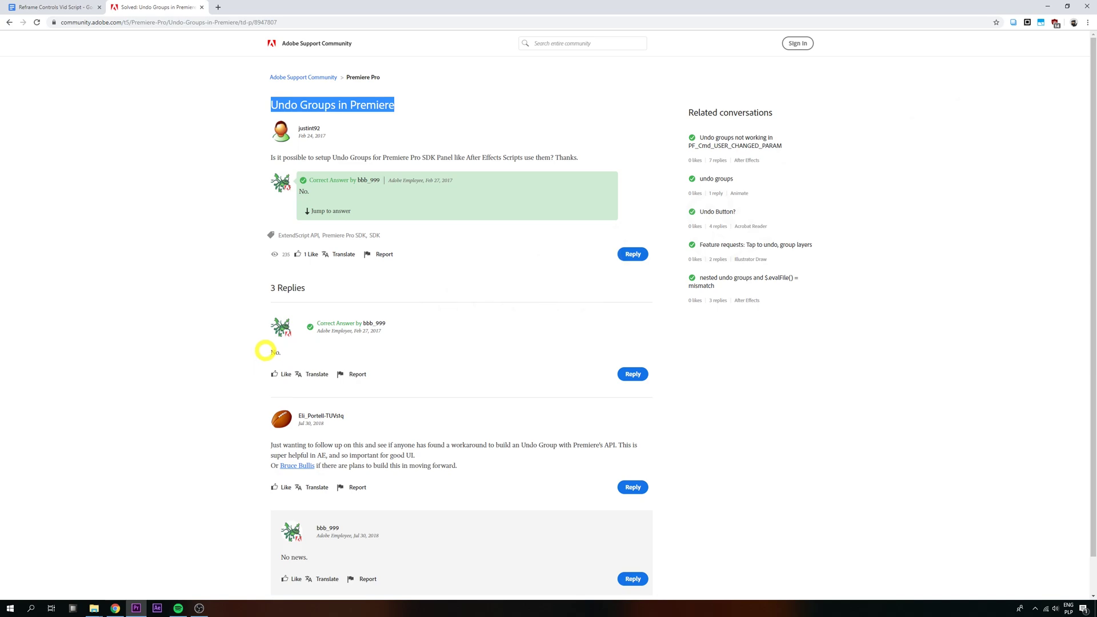
left_click_drag(266, 351, 284, 353)
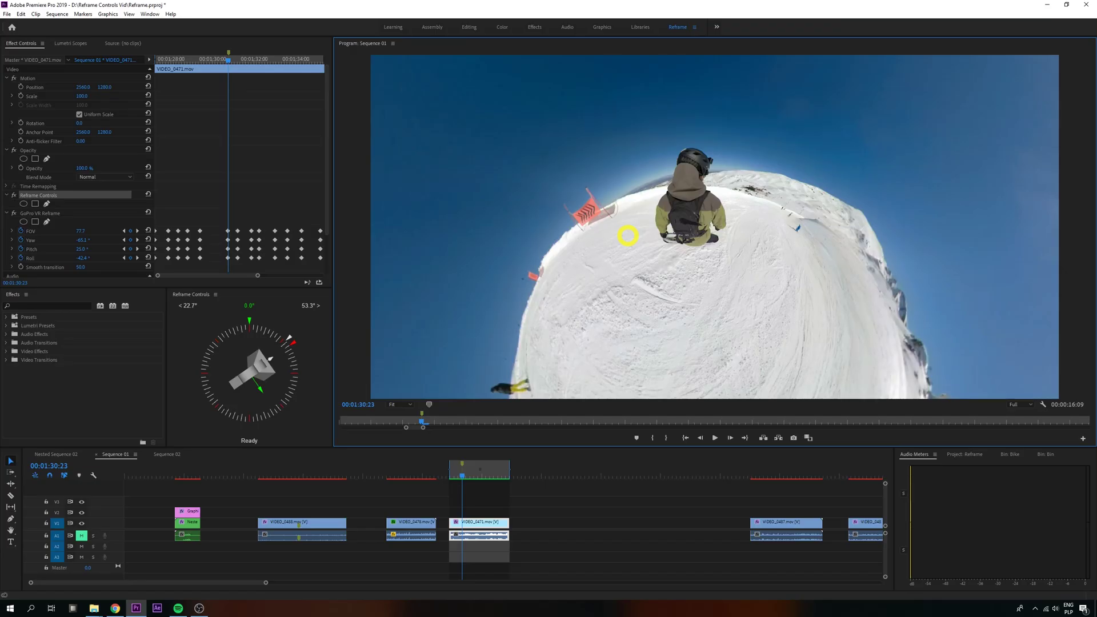
left_click_drag(632, 181, 623, 347)
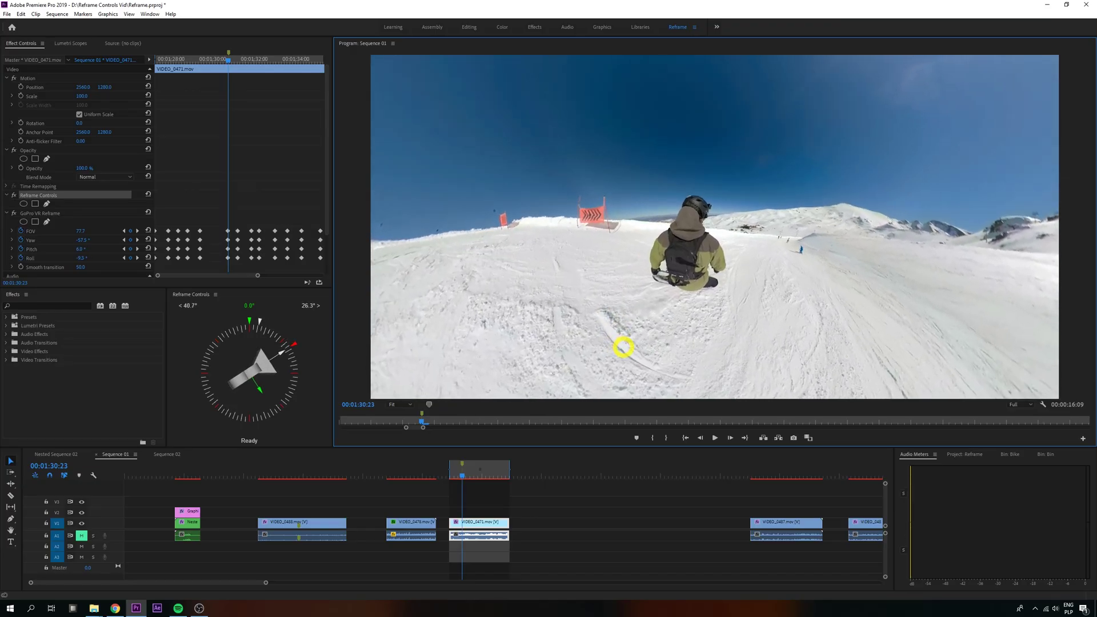
Step: Undo and redo the snow clip's reframe, then rotate toward the sun and slope and undo it
key("ctrl+z")
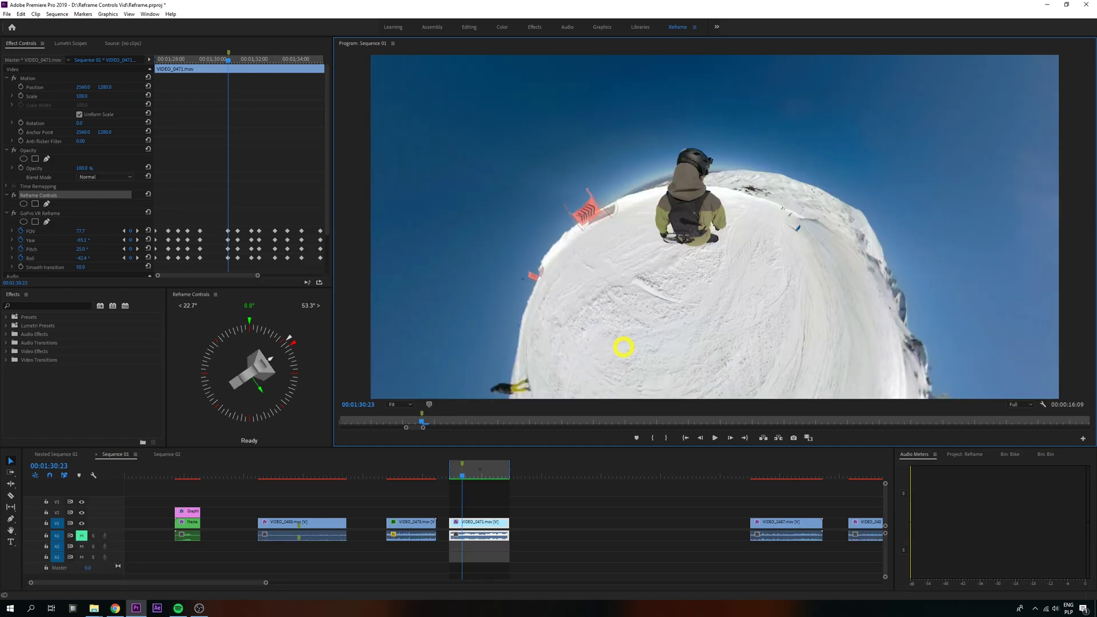
key("shift")
key("ctrl+shift+z")
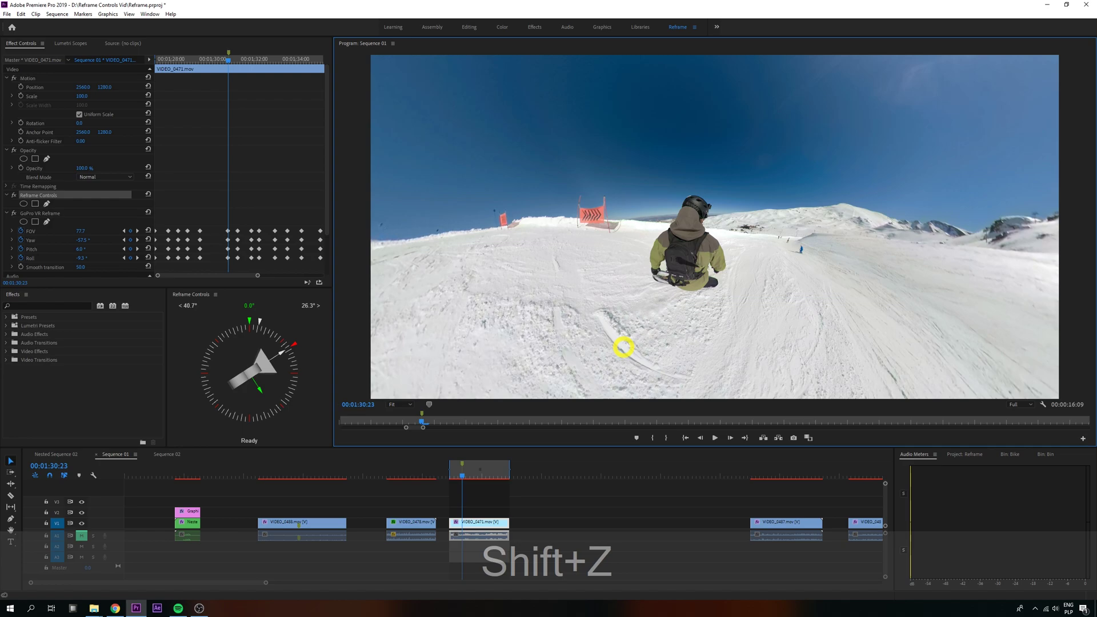
key("ctrl+z")
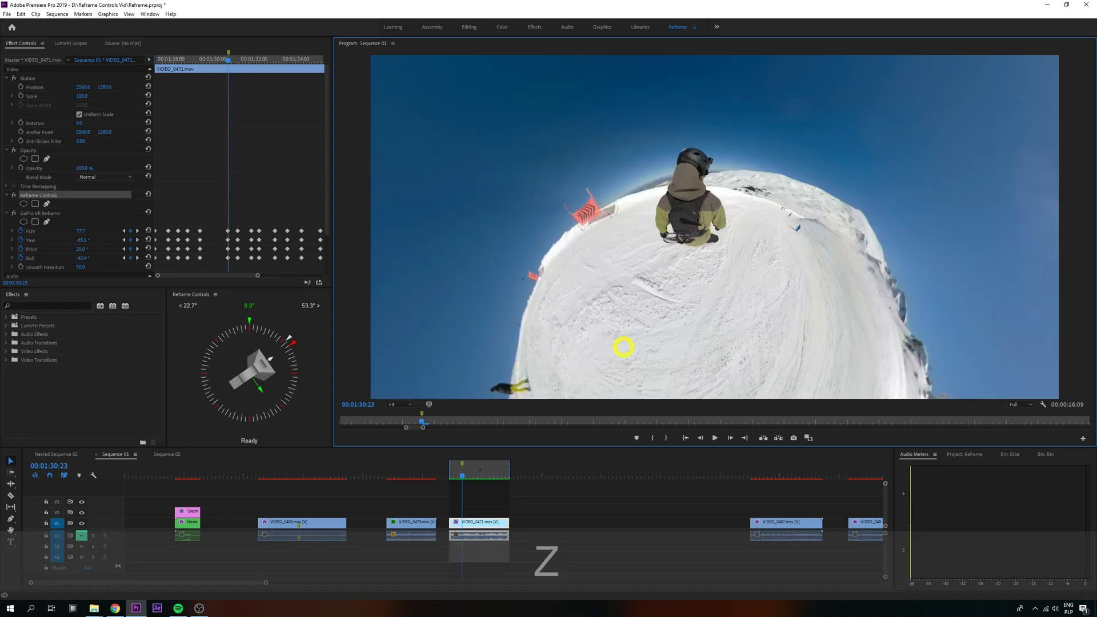
left_click_drag(988, 277, 586, 311)
key("ctrl+z")
Step: Delete and restore the playhead keyframes, then shift two keyframe columns slightly earlier
key("ctrl+x")
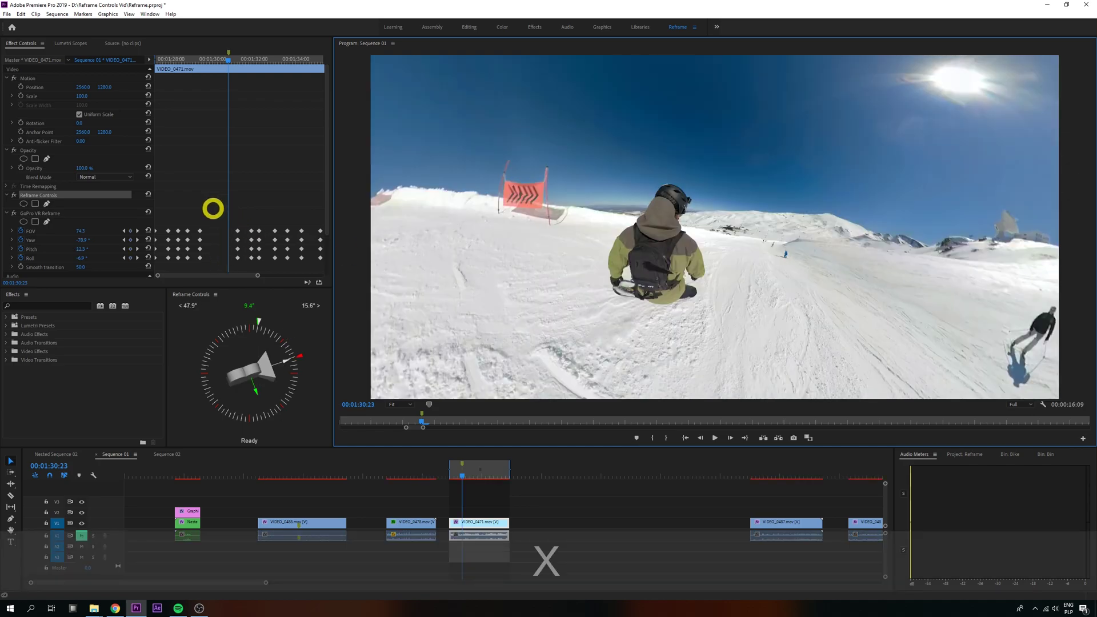
key("ctrl+z")
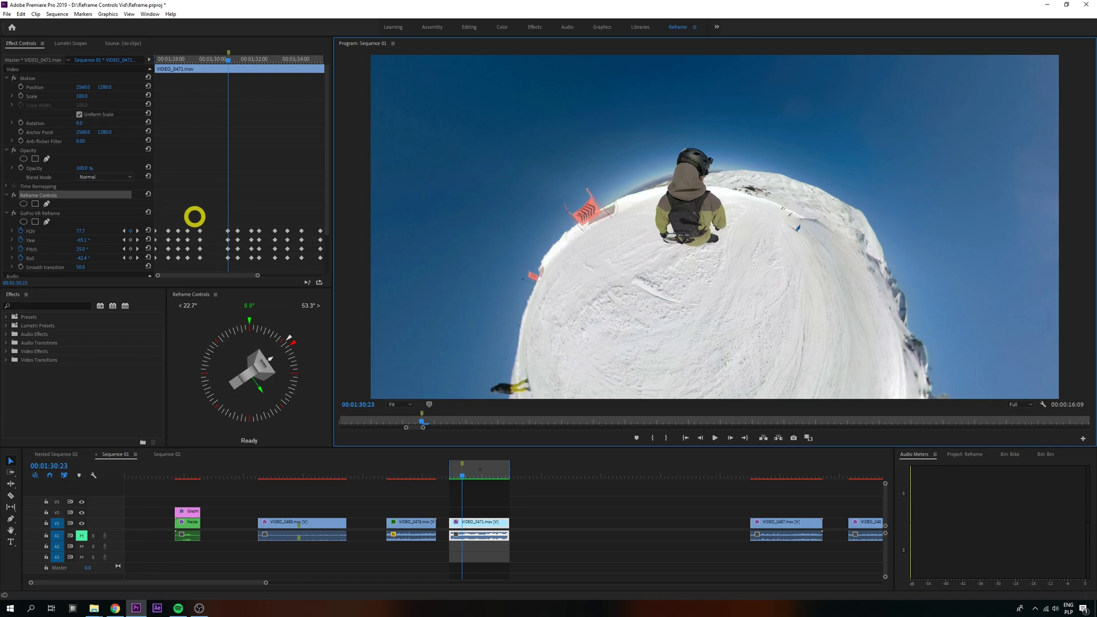
left_click_drag(196, 216, 191, 252)
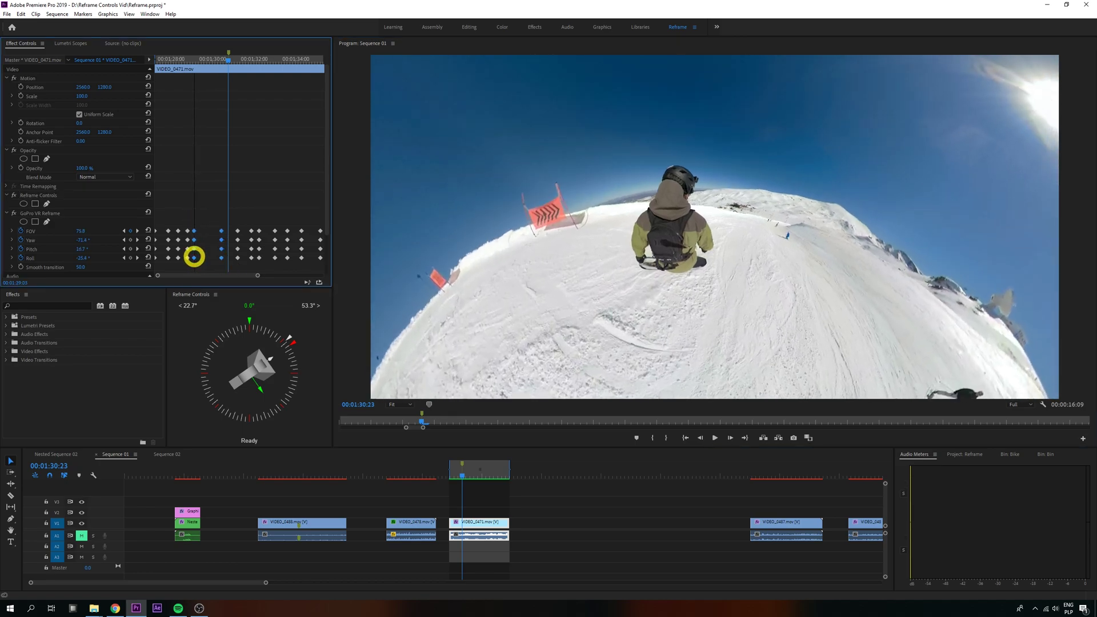
left_click(91, 195)
Step: Try reframe-level undo/redo, undo the keyframe move with Ctrl+Z, re-enable Reframe Controls and play
left_click(519, 229)
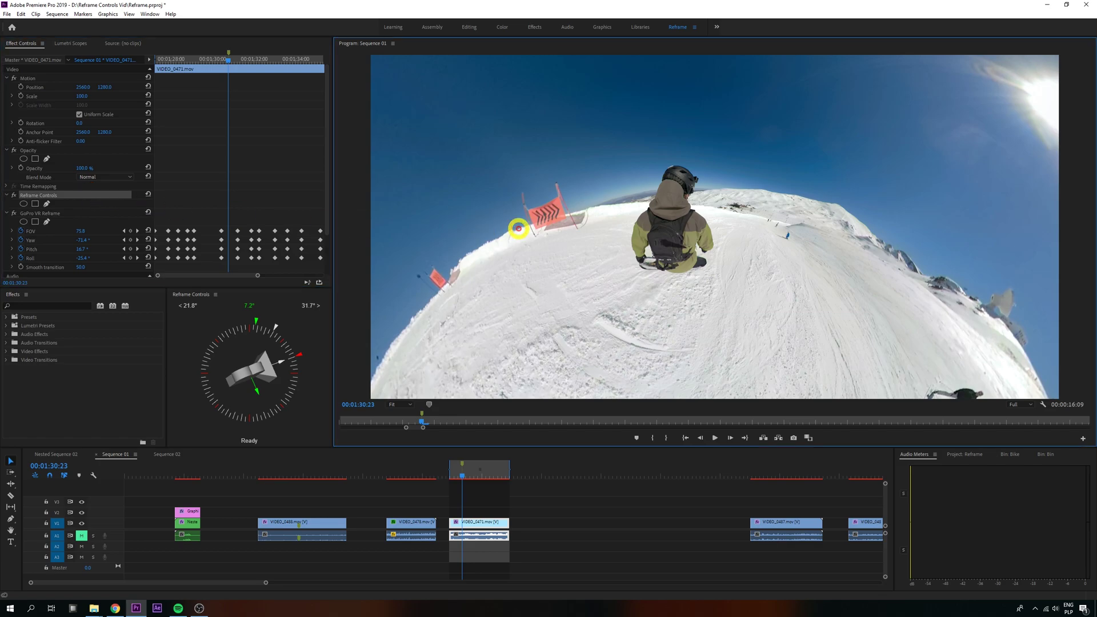
key("z")
key("z")
key("z")
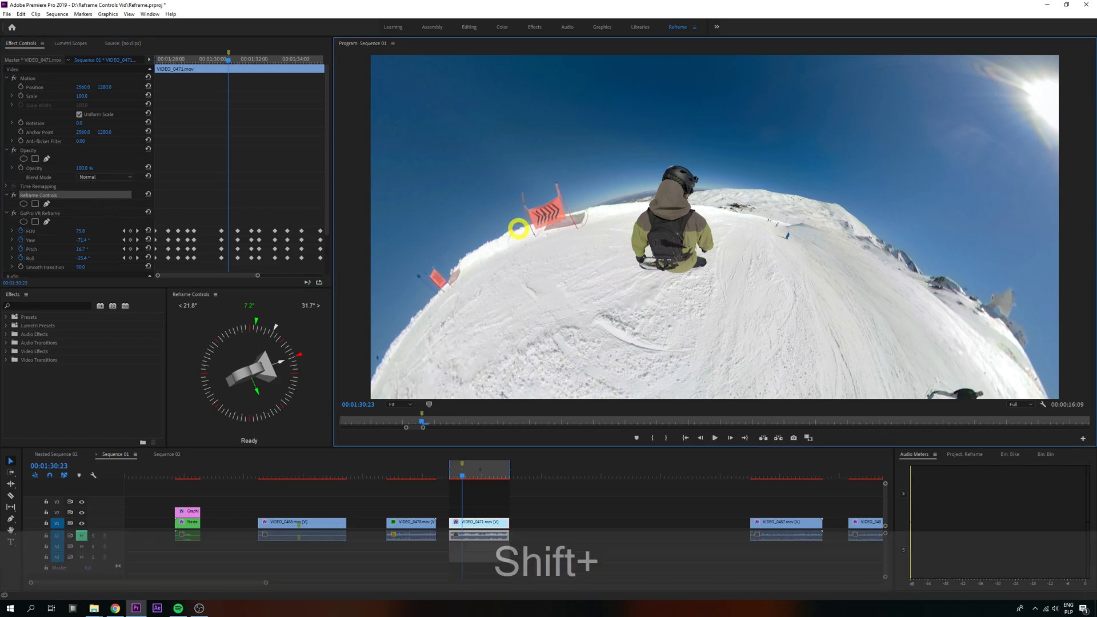
key("shift+z")
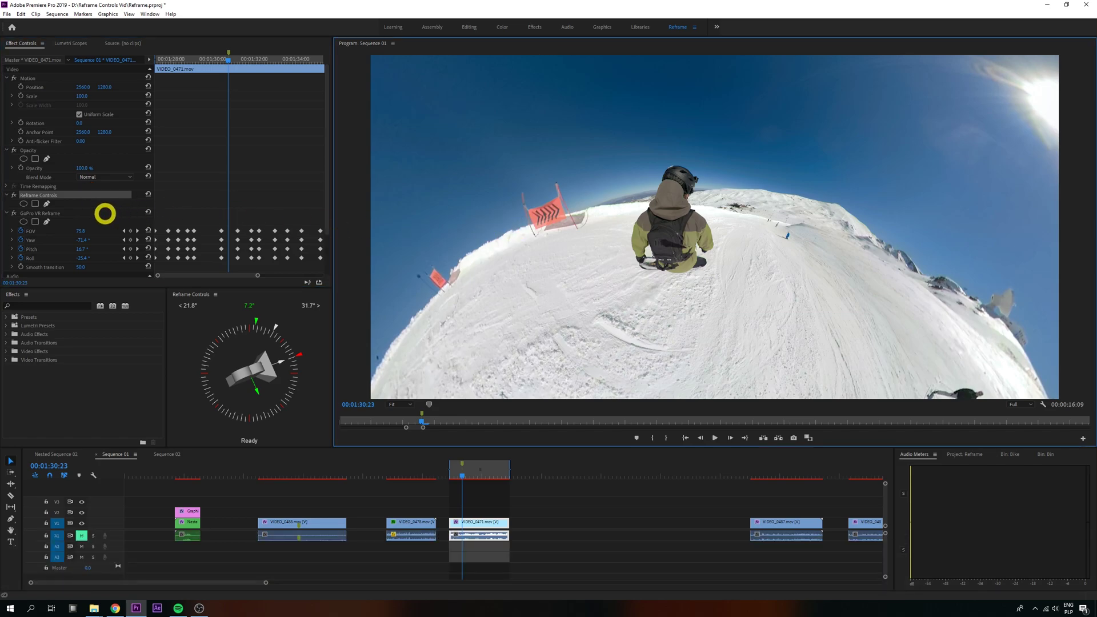
left_click(104, 214)
key("ctrl+z")
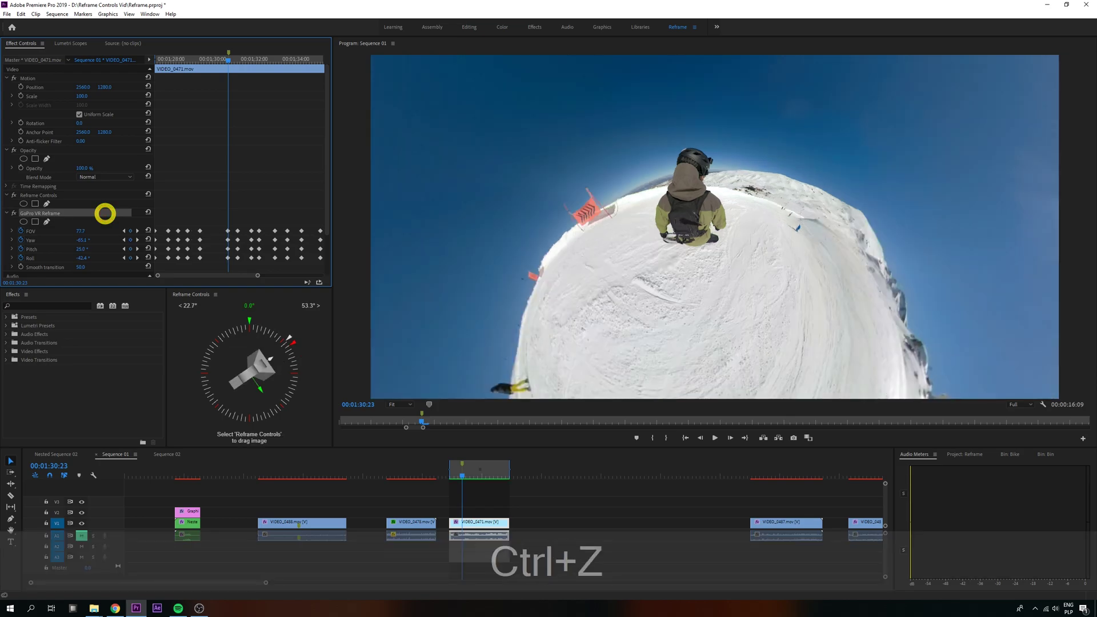
left_click(97, 194)
left_click(444, 233)
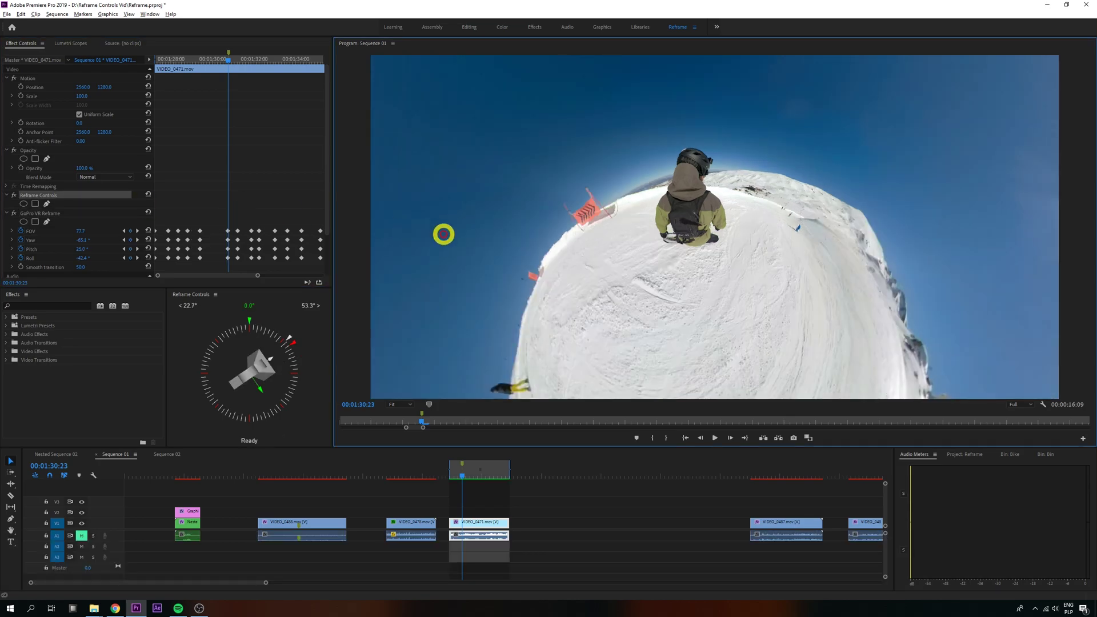
key("space")
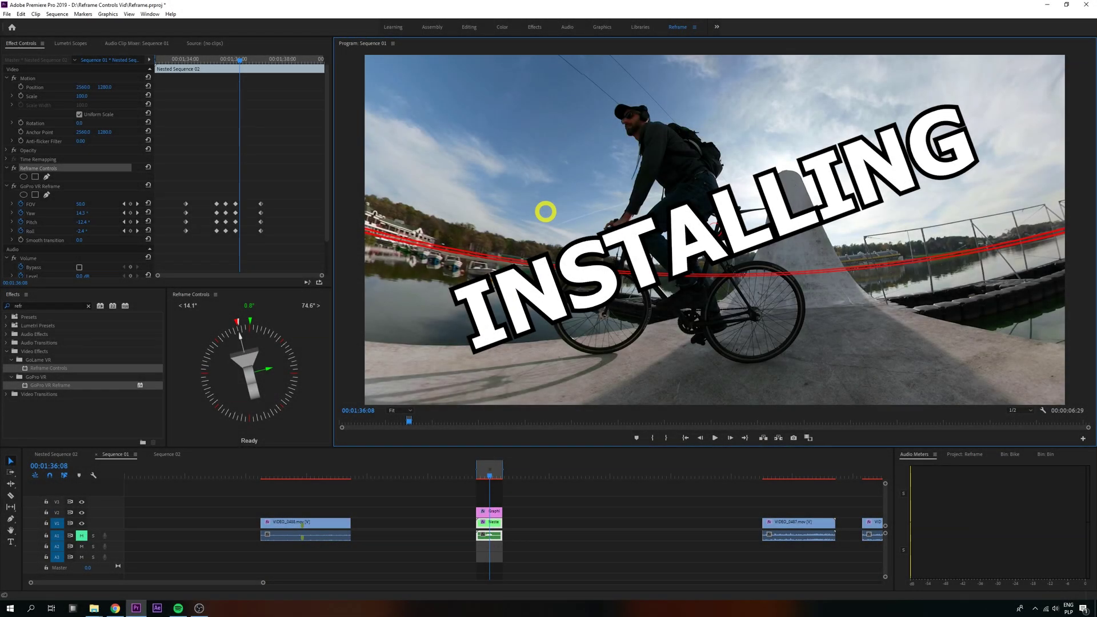
Step: Select GoPro VR Reframe in the Effects list, then minimize Premiere Pro to the desktop
left_click(89, 386)
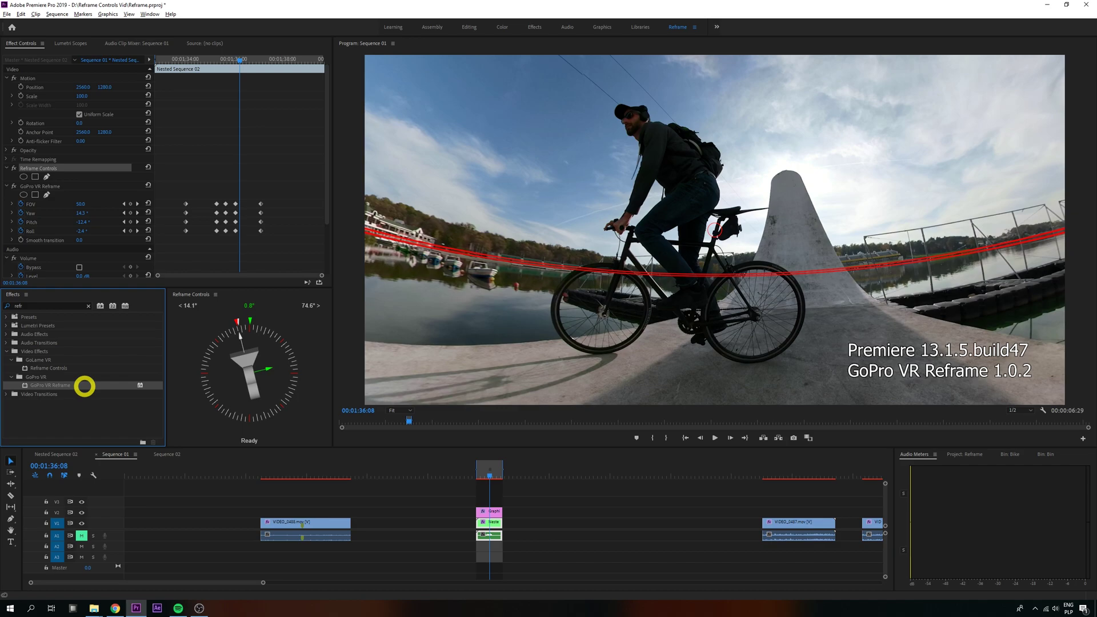
key("super+Down")
key("super+Down")
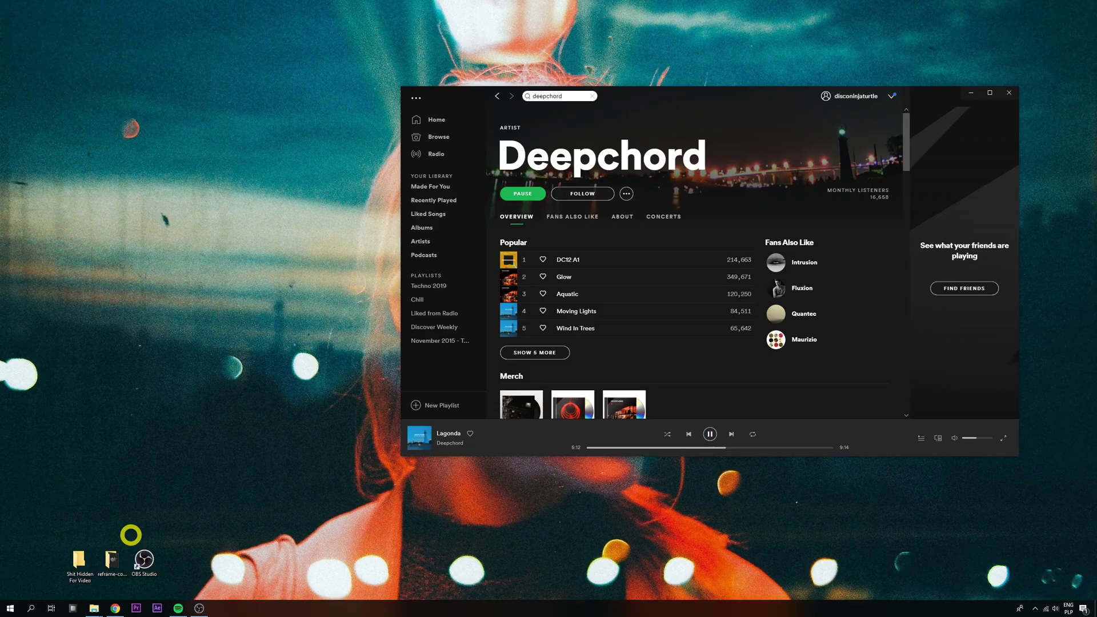
Step: Open the Reframe Controls panel from Window > Extensions in Premiere Pro
left_click(136, 608)
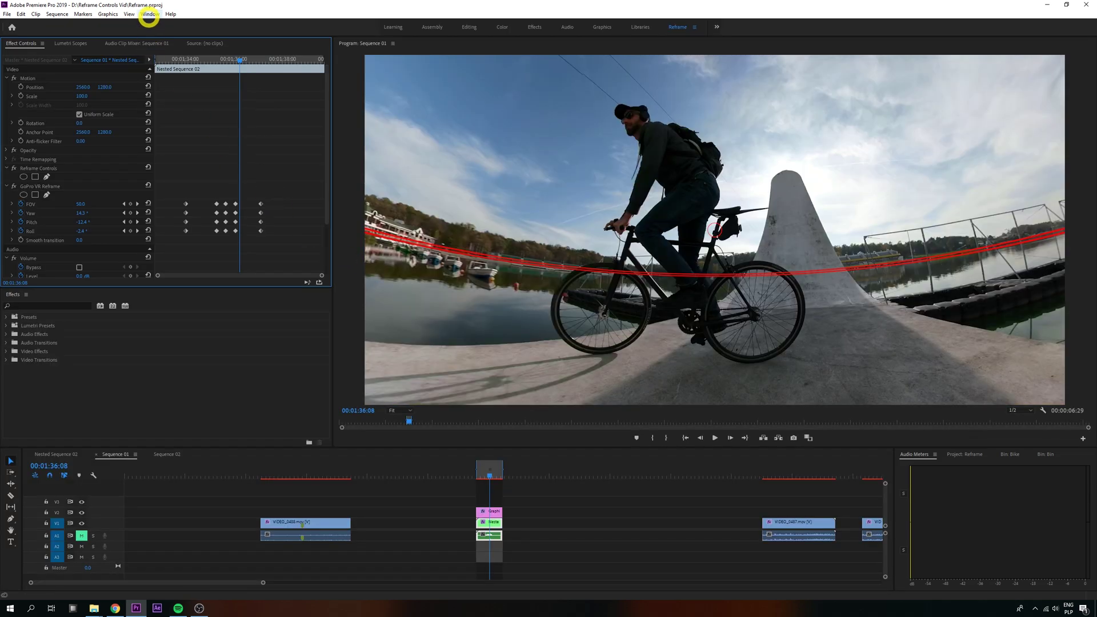
left_click(148, 14)
mouse_move(191, 45)
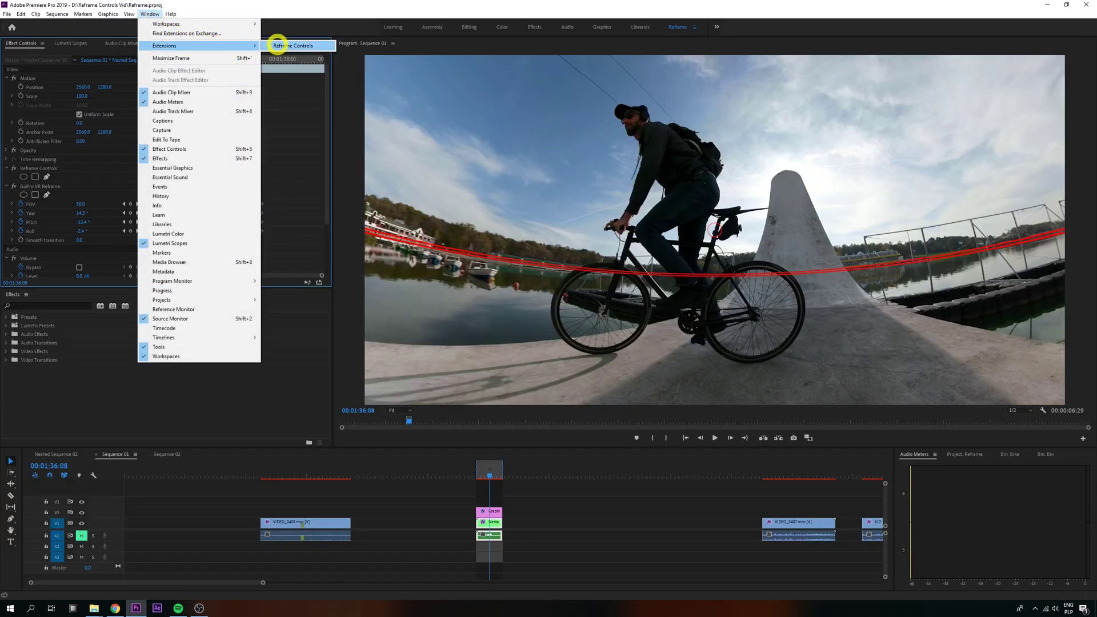
left_click(292, 46)
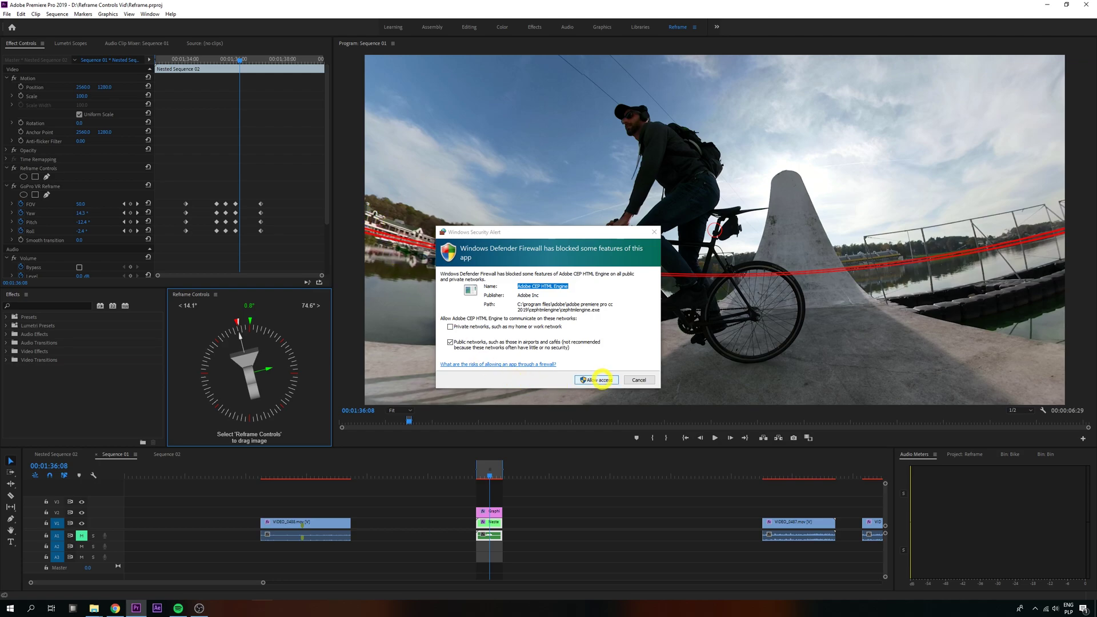
Step: Allow the CEP HTML Engine through the firewall, then highlight the forum title and no-API reply
left_click(602, 379)
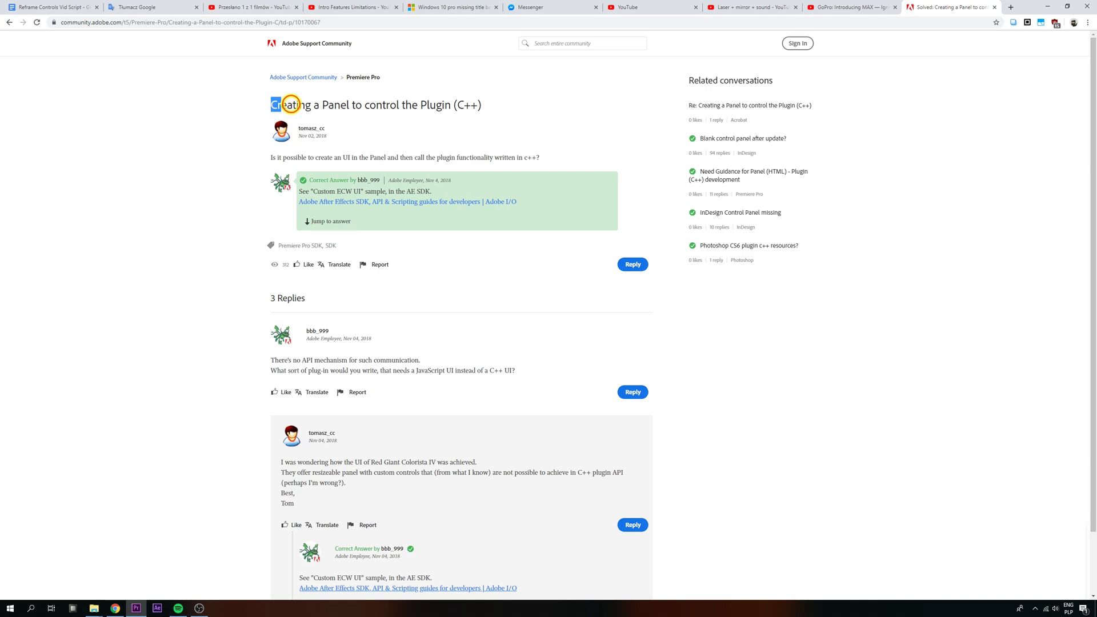
left_click_drag(291, 104, 505, 100)
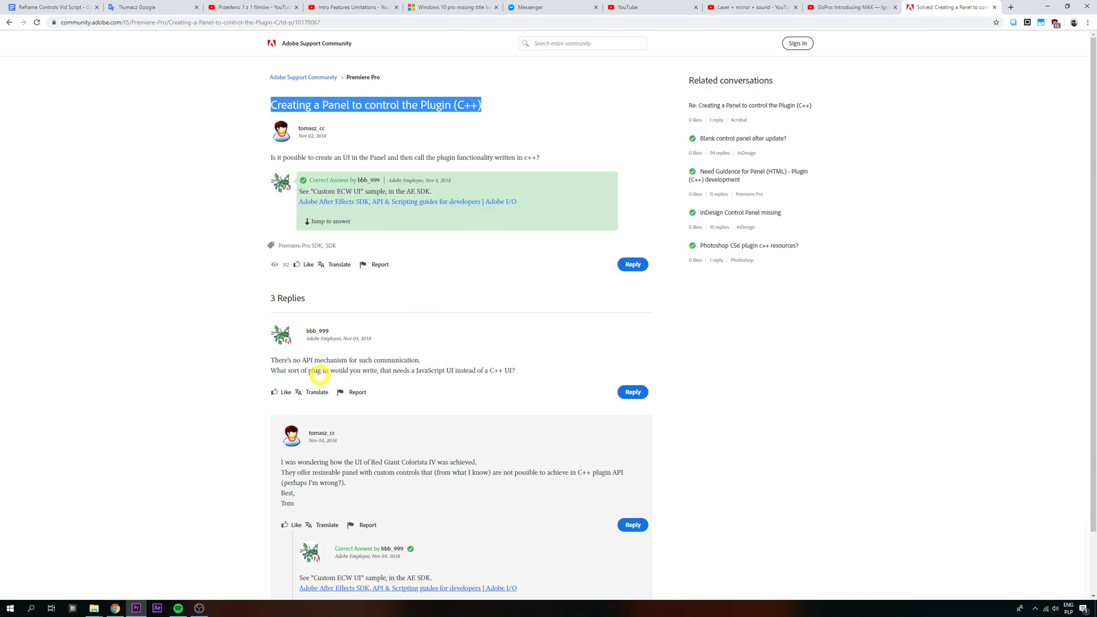
left_click_drag(270, 358, 406, 360)
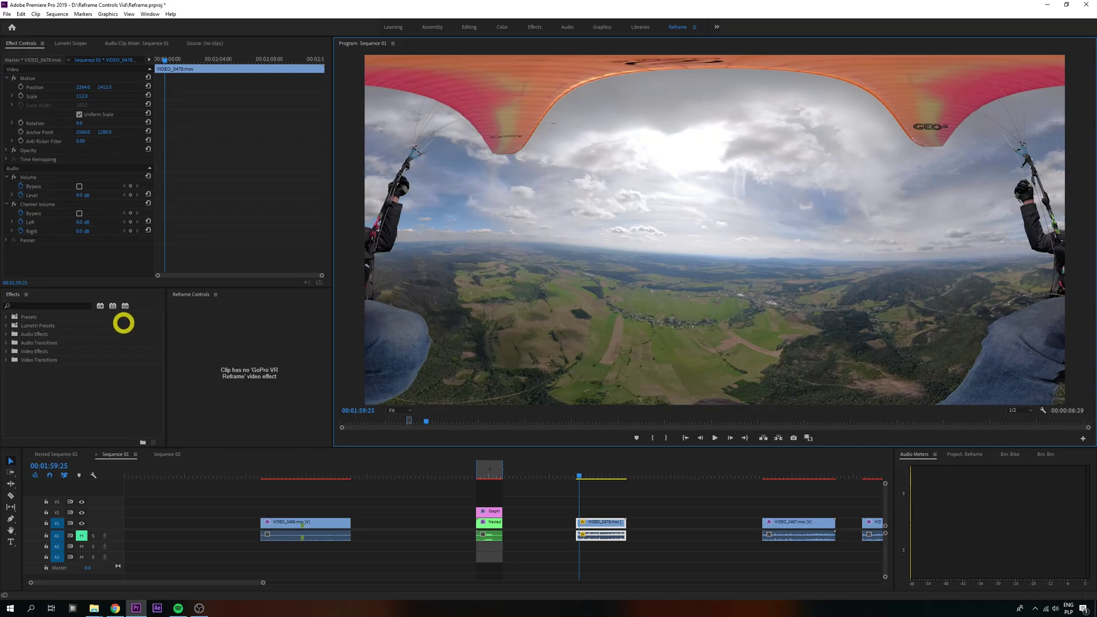
Step: Apply Reframe Controls and GoPro VR Reframe to VIDEO_0478, then re-aim its 360° view in the monitor
left_click(65, 307)
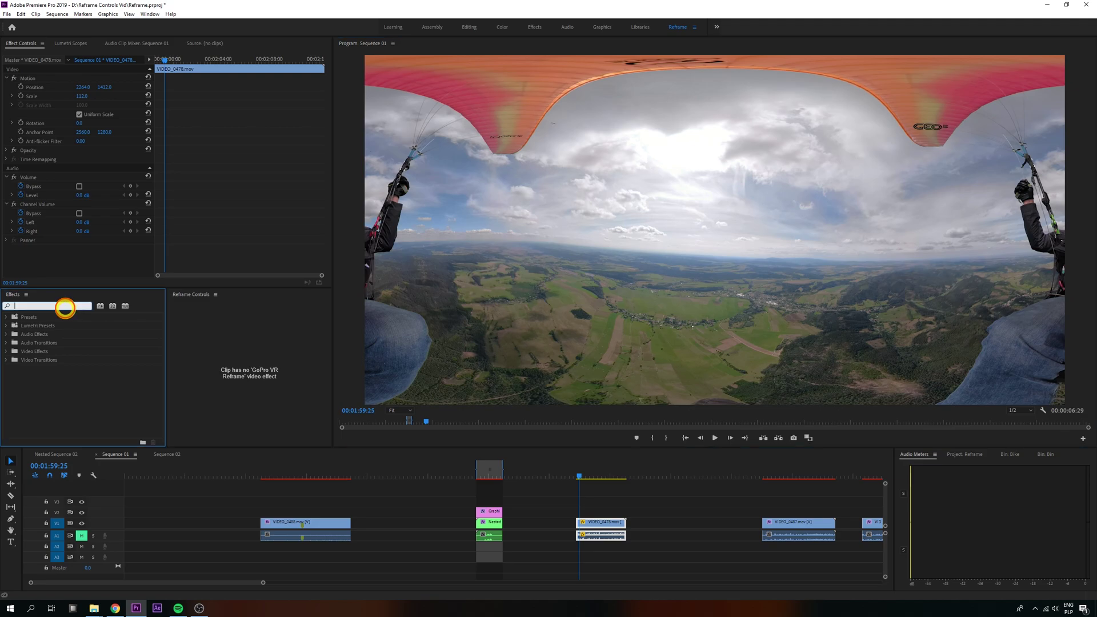
type("reframe")
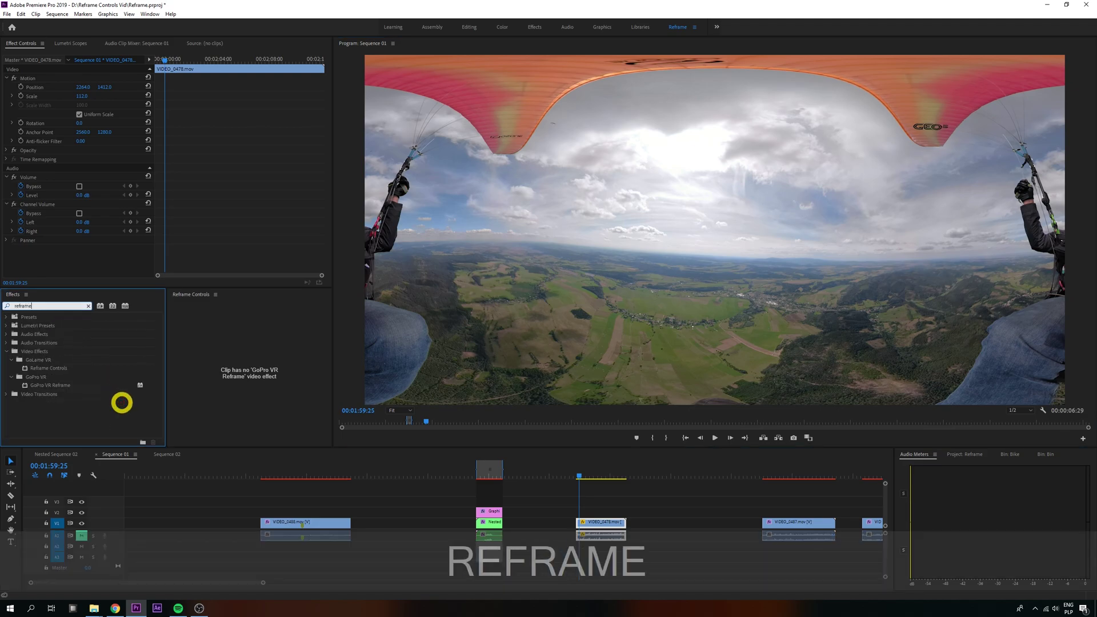
left_click(59, 368, "ctrl")
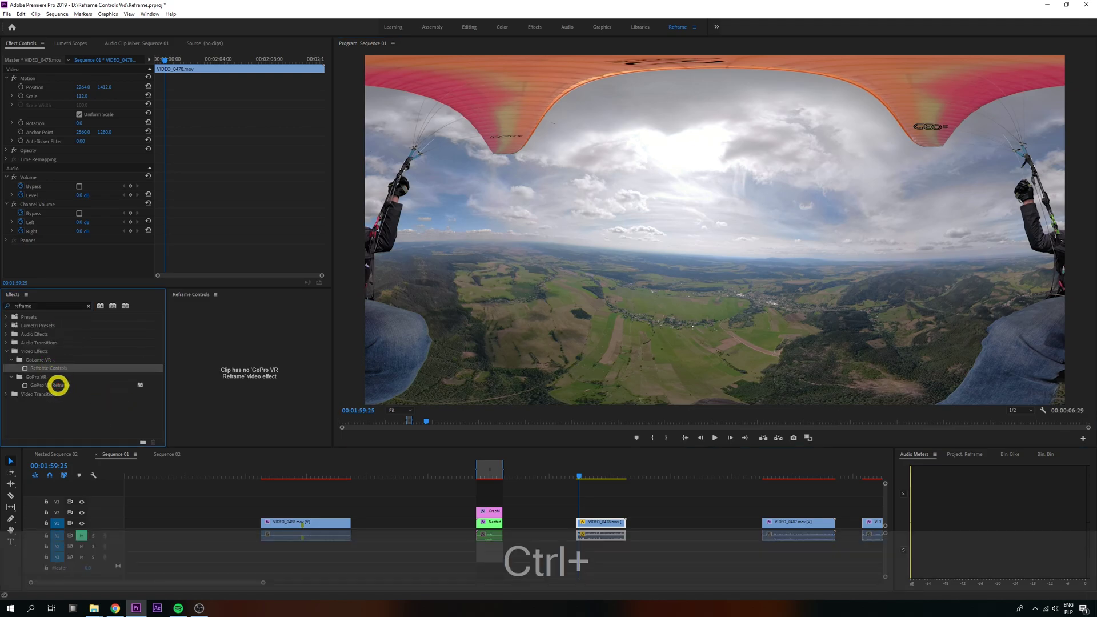
left_click(57, 385, "ctrl")
left_click_drag(60, 366, 595, 522)
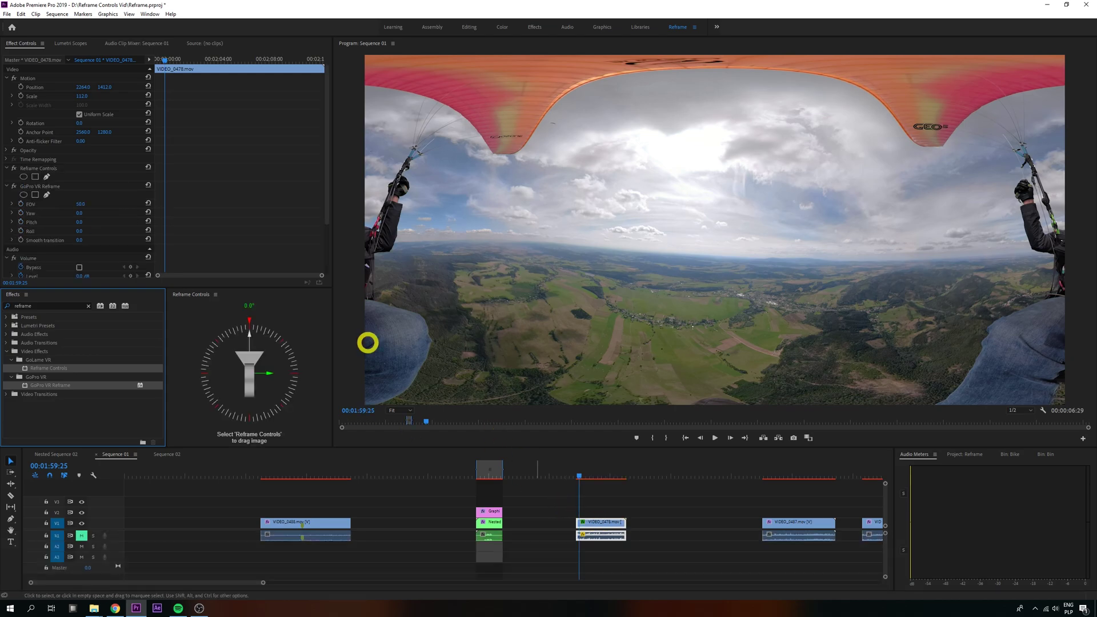
left_click(44, 168)
left_click_drag(554, 255, 667, 262)
Step: Pause the park clip at the reframe moment and add a keyframe with a slightly adjusted view
key("space")
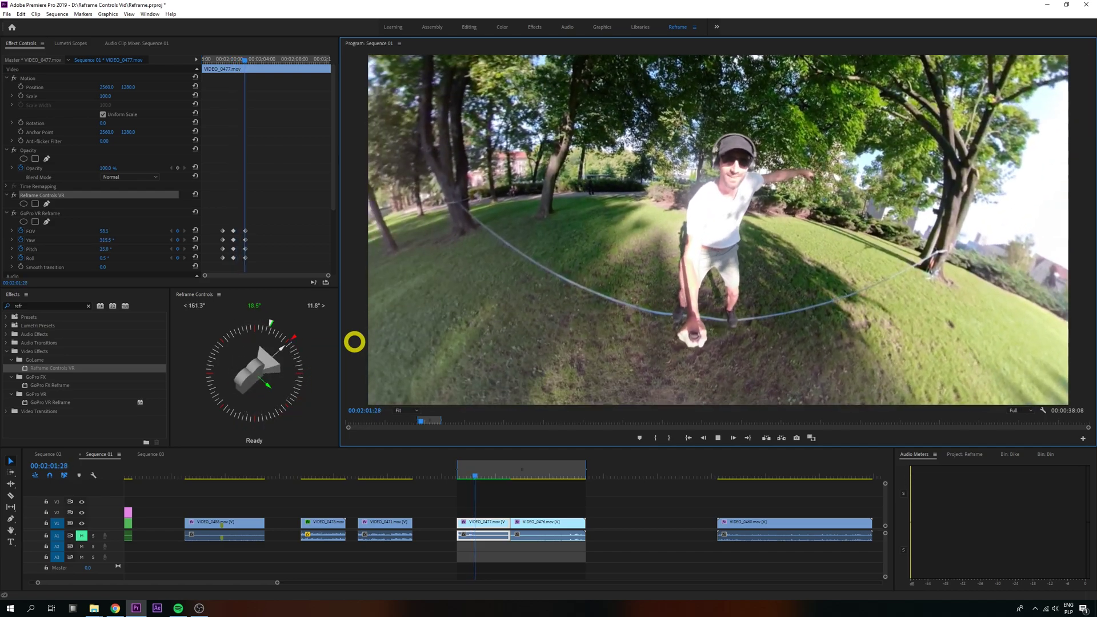
key("space")
left_click(647, 324, "alt")
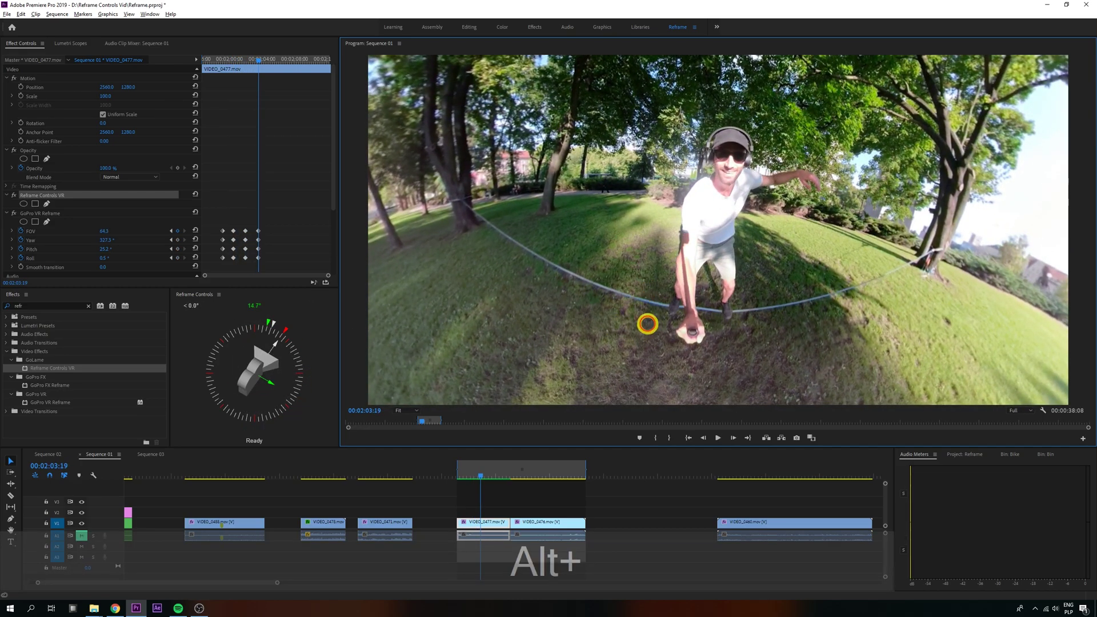
left_click_drag(653, 311, 630, 299)
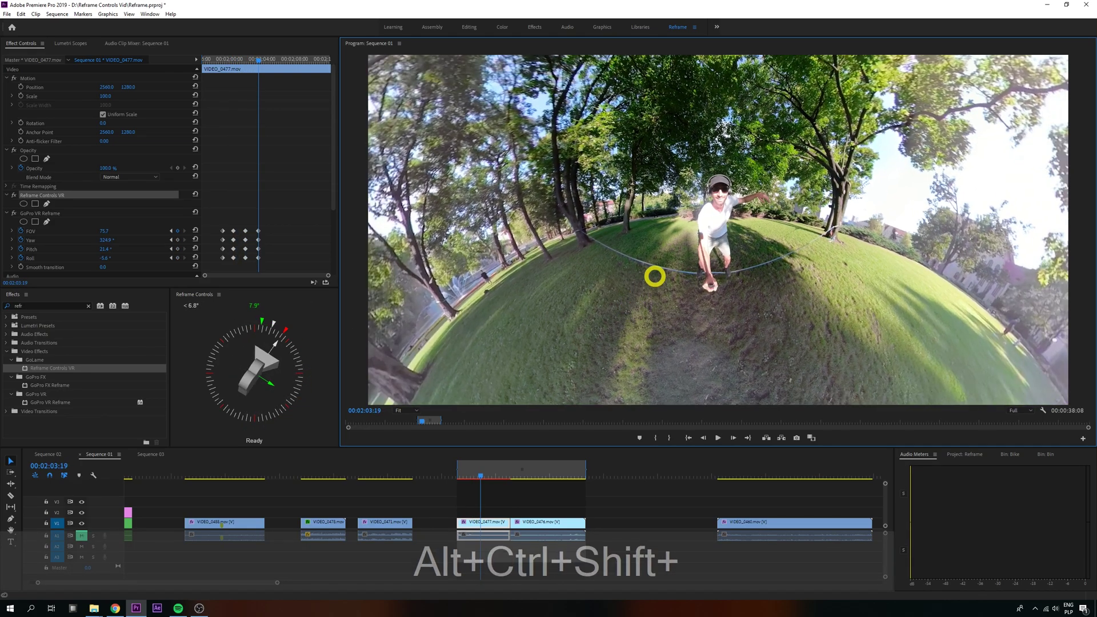
Step: Jump back to the previous keyframe with Alt+A and play the result
key("alt+a")
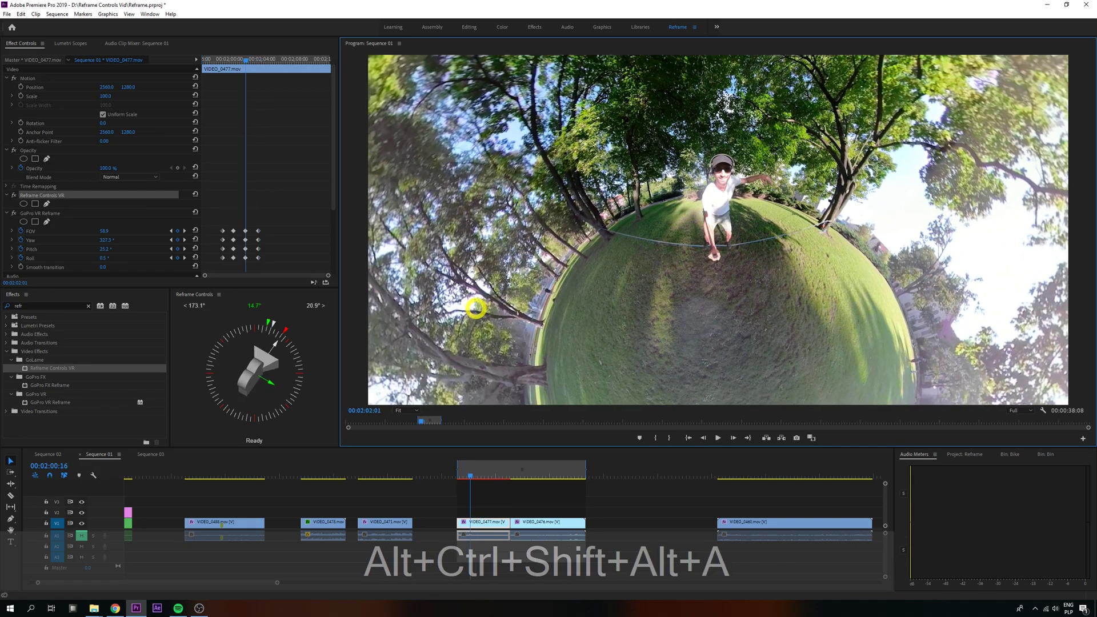
key("space")
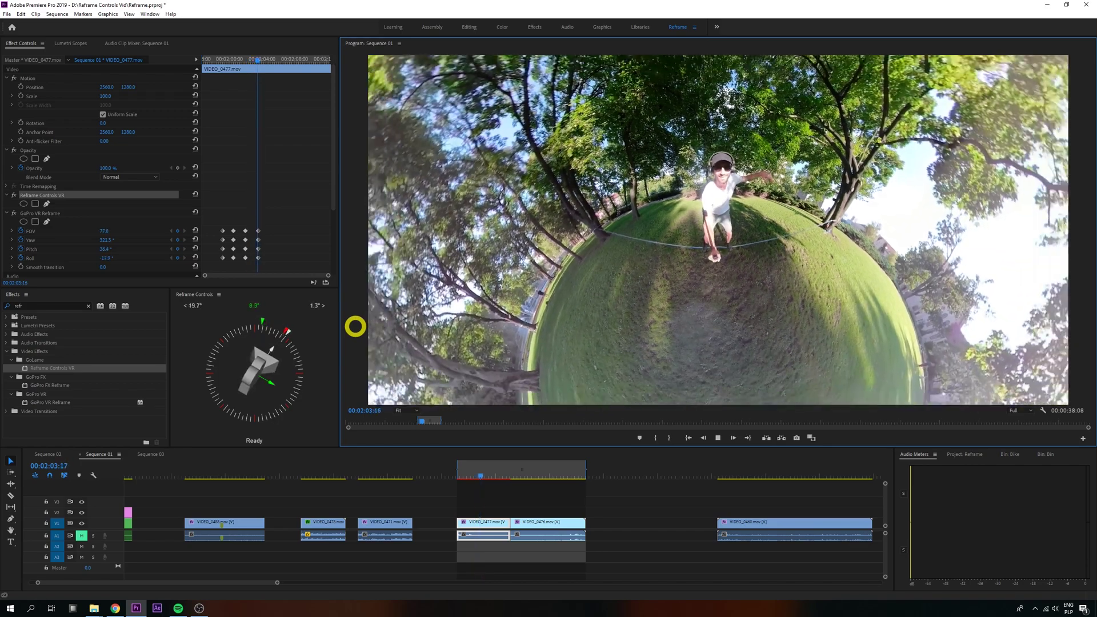
key("space")
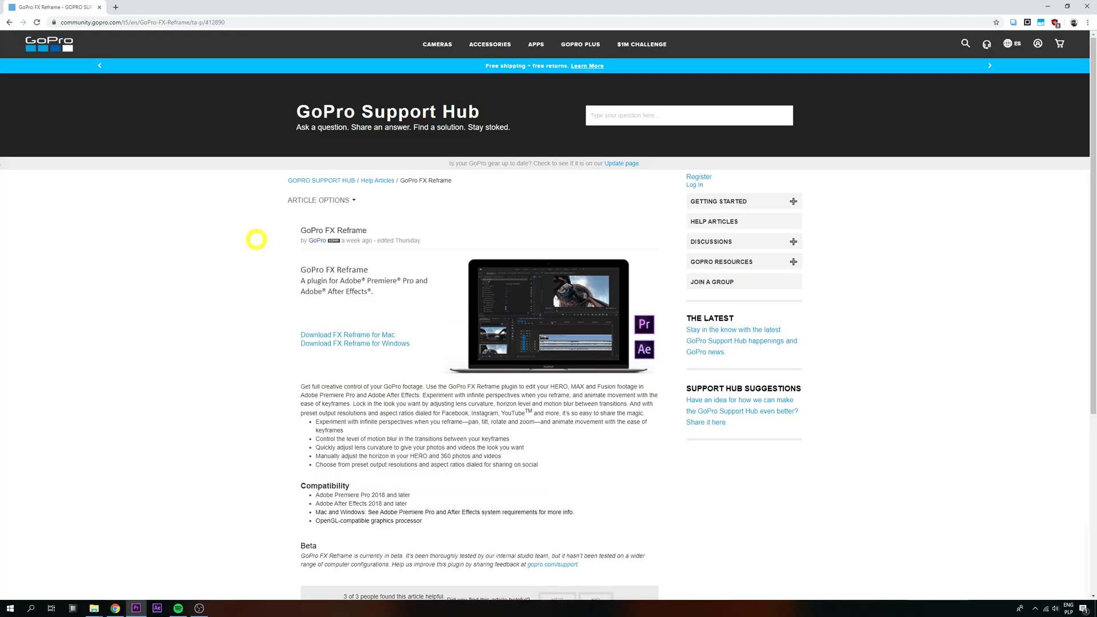
Step: Highlight the GoPro FX Reframe article's byline and title, then return to Premiere Pro's Sequence 03
left_click_drag(289, 241, 363, 242)
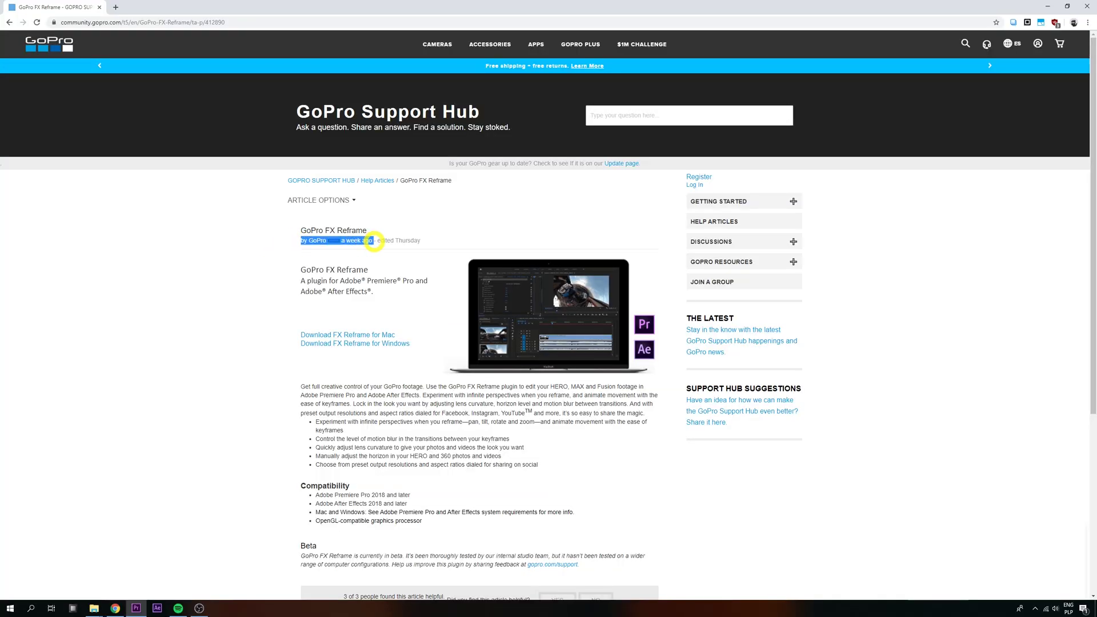
left_click_drag(282, 237, 369, 228)
left_click(379, 215)
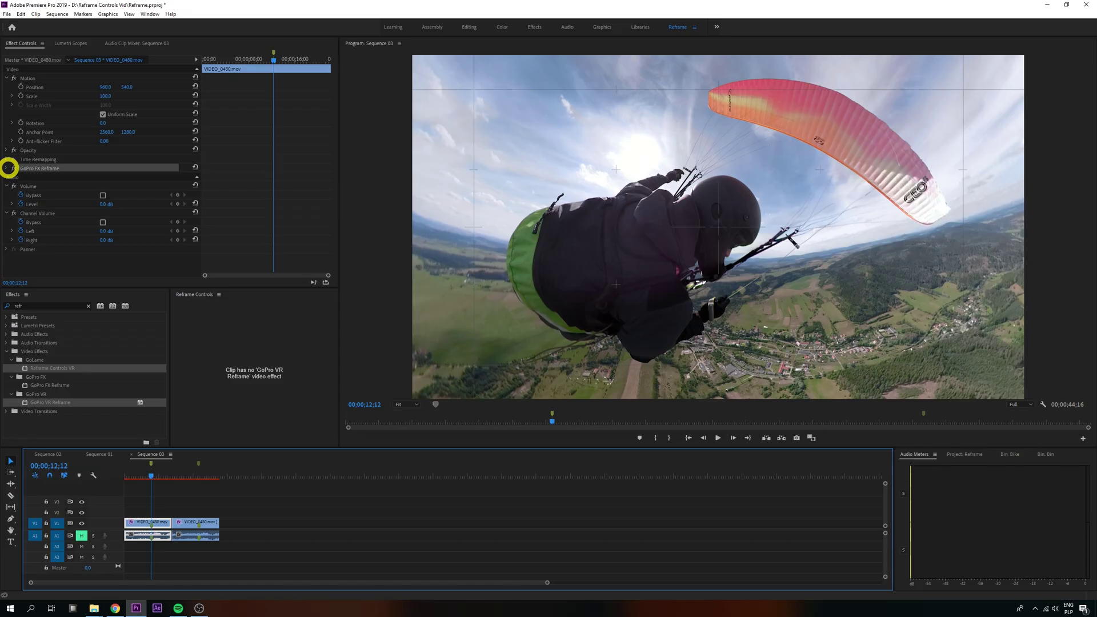
left_click(7, 167)
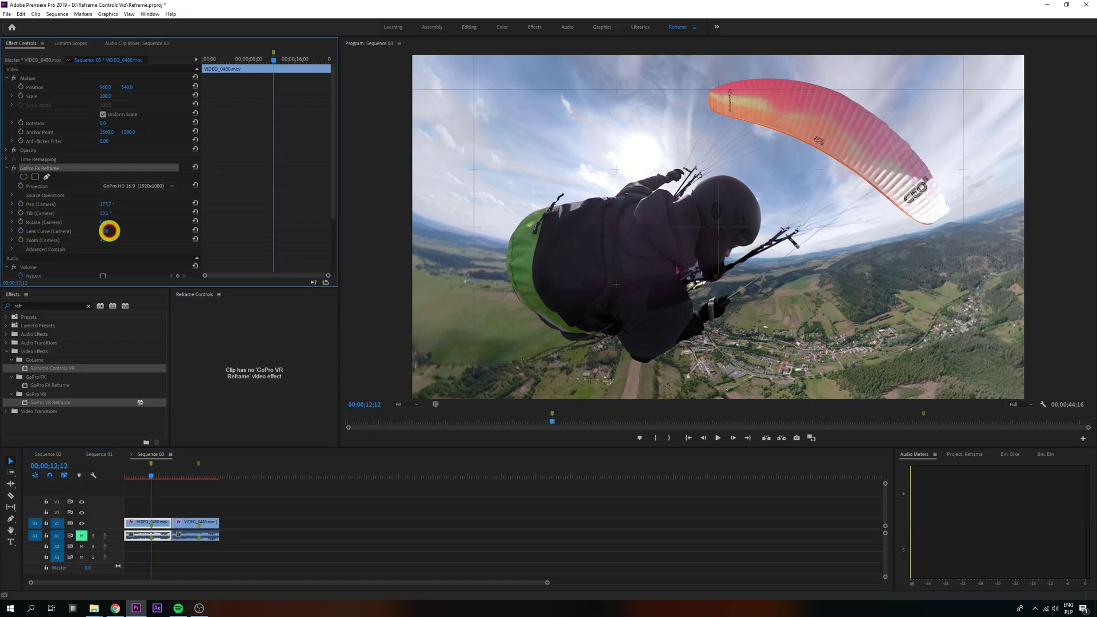
Step: Set GoPro FX Reframe Lens Curve to 0 and re-aim the view to about Pan 194°, Tilt 14°
mouse_move(102, 230)
left_mouse_down()
mouse_move(149, 229)
mouse_move(117, 229)
left_mouse_up()
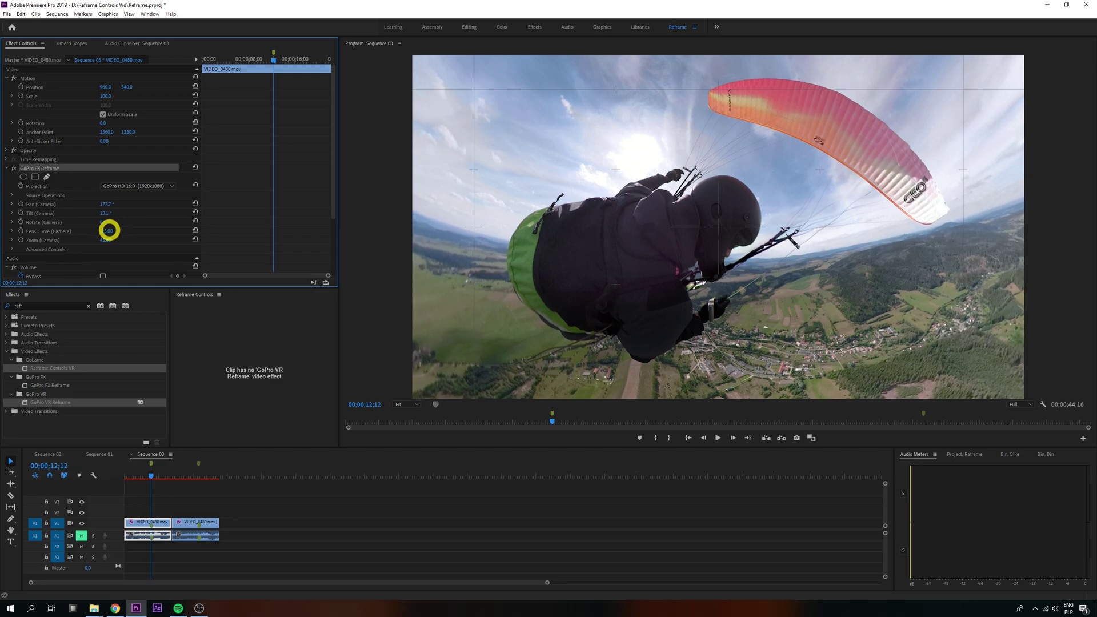
left_click(108, 230)
type("0")
key("Return")
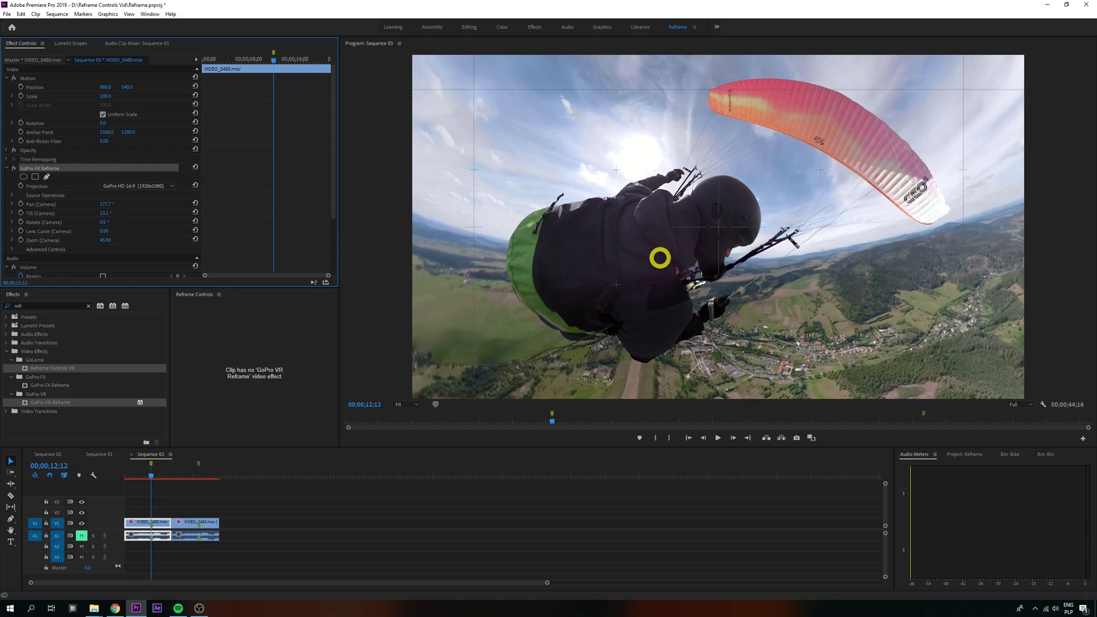
left_click_drag(660, 257, 624, 264)
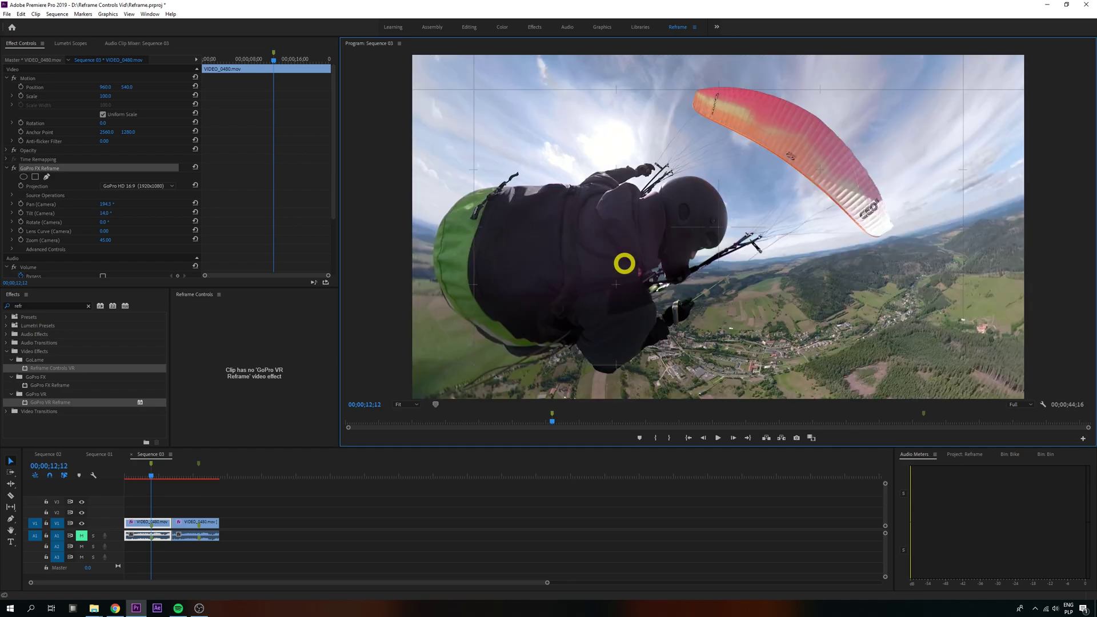
Step: Jump to the second clip at 34;20 and re-aim its view with Reframe Controls VR
left_click(198, 464)
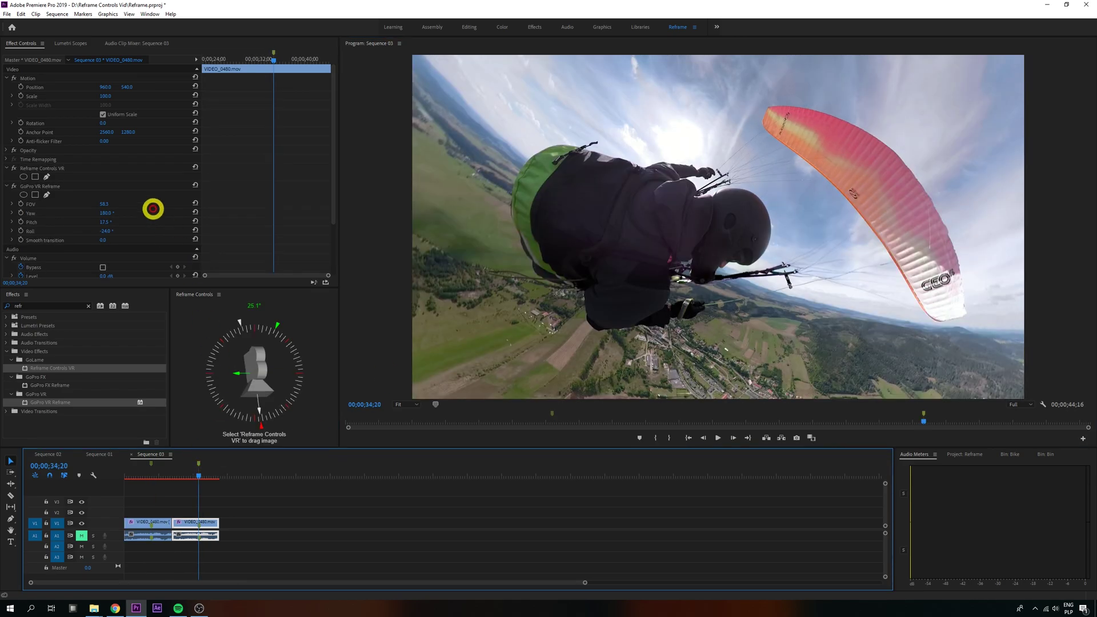
left_click(81, 168)
mouse_move(708, 282)
left_mouse_down()
mouse_move(671, 258)
mouse_move(840, 213)
mouse_move(645, 183)
mouse_move(667, 311)
mouse_move(667, 152)
mouse_move(730, 232)
mouse_move(627, 320)
mouse_move(617, 311)
mouse_move(757, 218)
mouse_move(648, 283)
mouse_move(697, 223)
mouse_move(701, 294)
mouse_move(707, 183)
mouse_move(835, 297)
mouse_move(798, 303)
mouse_move(686, 285)
left_mouse_up()
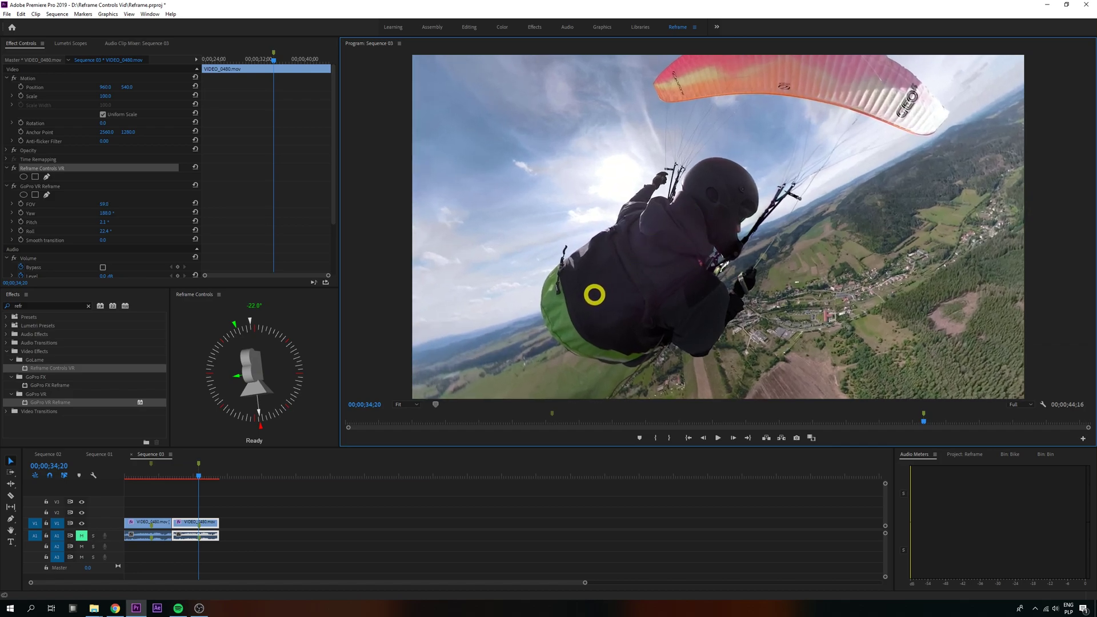
left_click_drag(594, 295, 660, 243)
left_click_drag(709, 192, 673, 211)
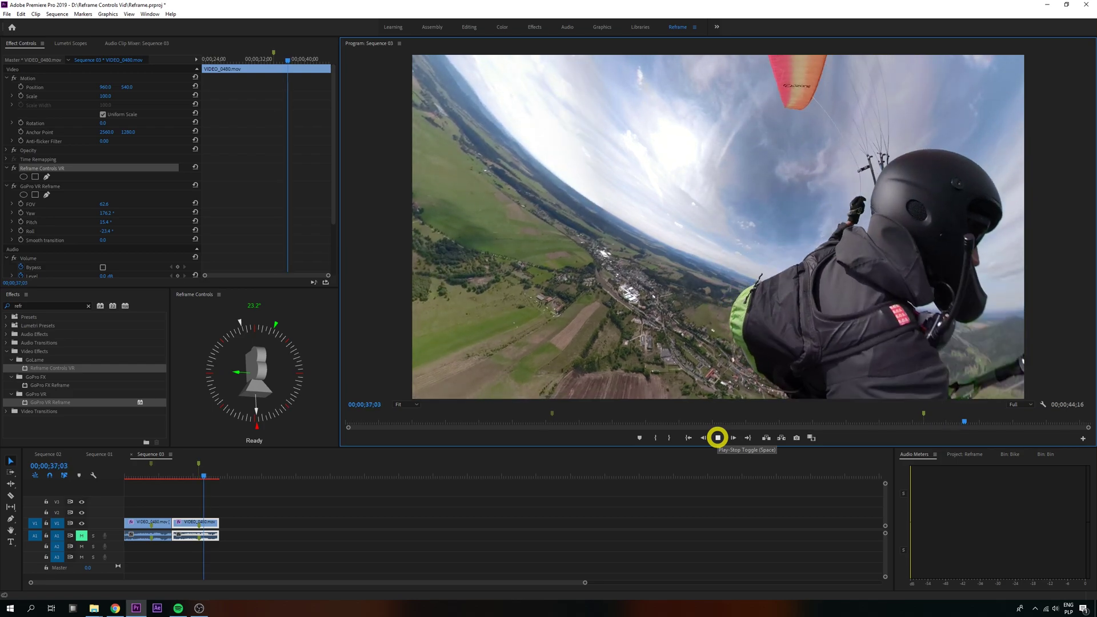
Step: Stop playback at 37;14, re-aim the view there, and play the reframed clip
left_click(718, 438)
left_click_drag(855, 257, 714, 272)
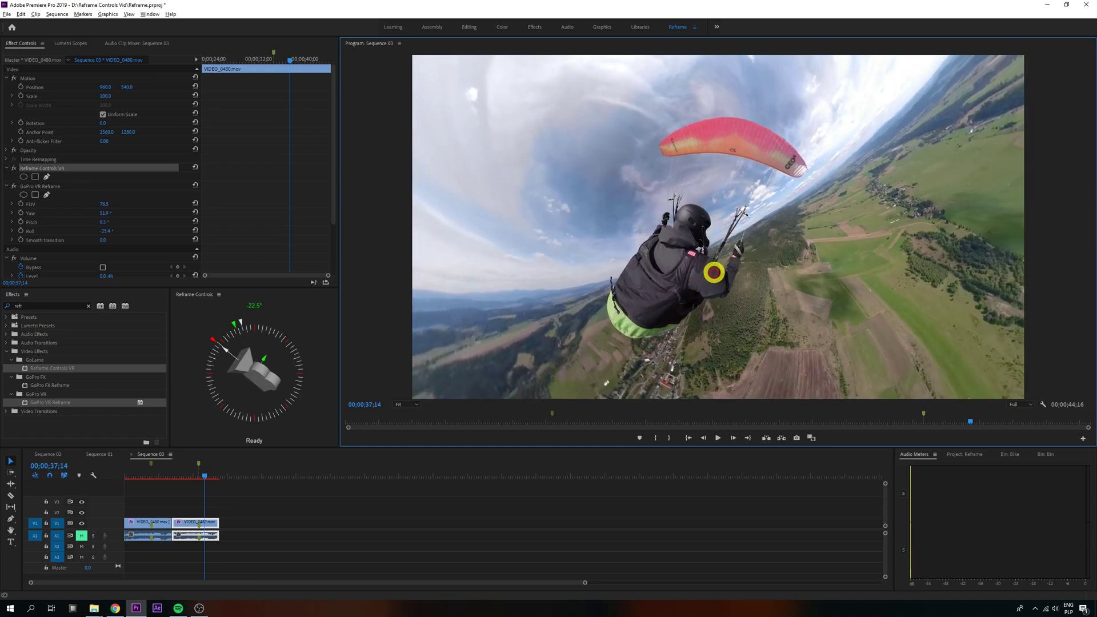
key("space")
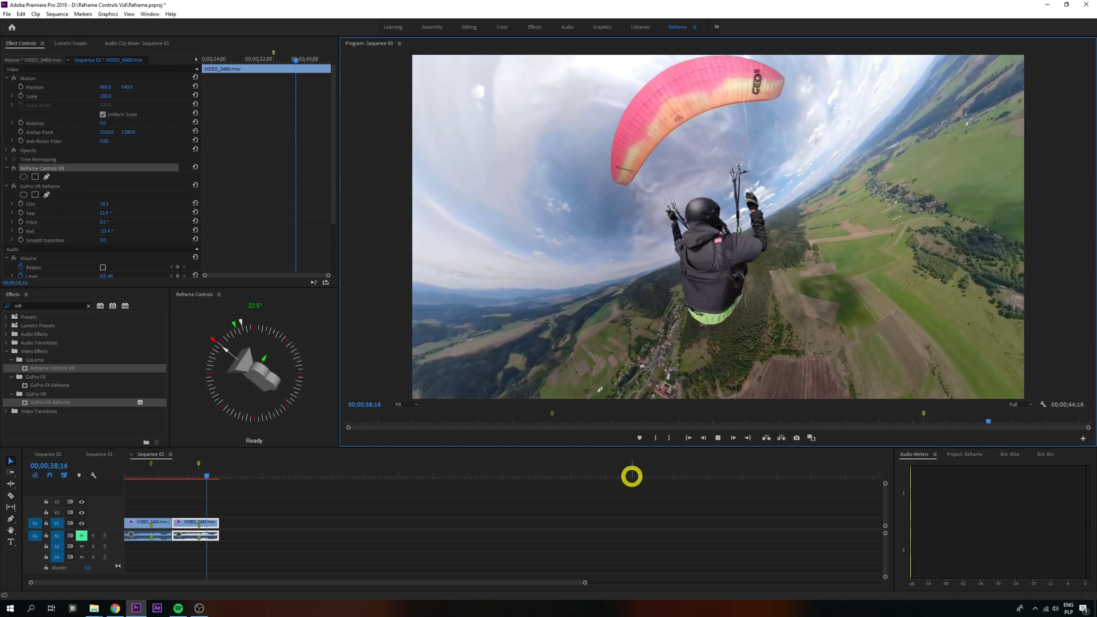